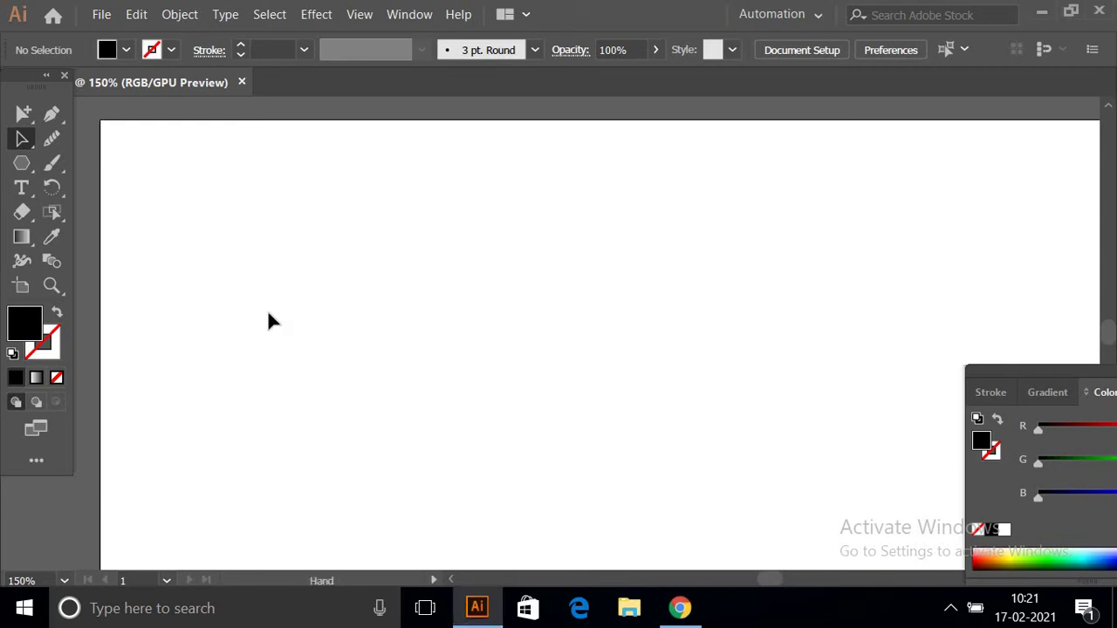
- Draw a text area and replace its placeholder text with 'bbbbb'
mouse_move(324, 339)
left_mouse_down()
mouse_move(302, 300)
mouse_move(319, 291)
left_mouse_up()
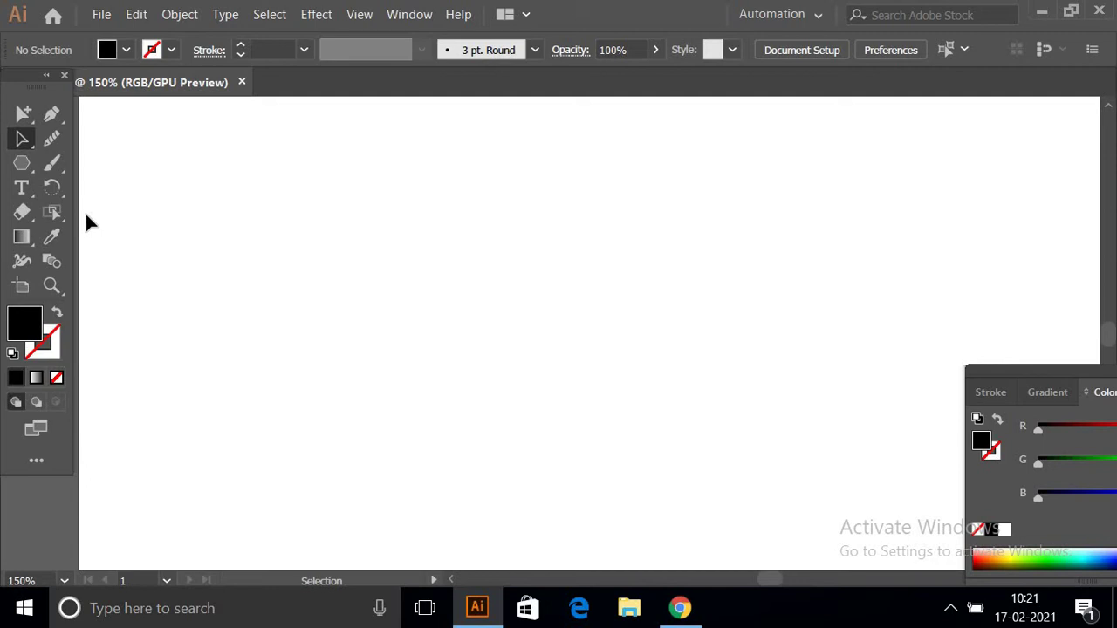
left_click(24, 188)
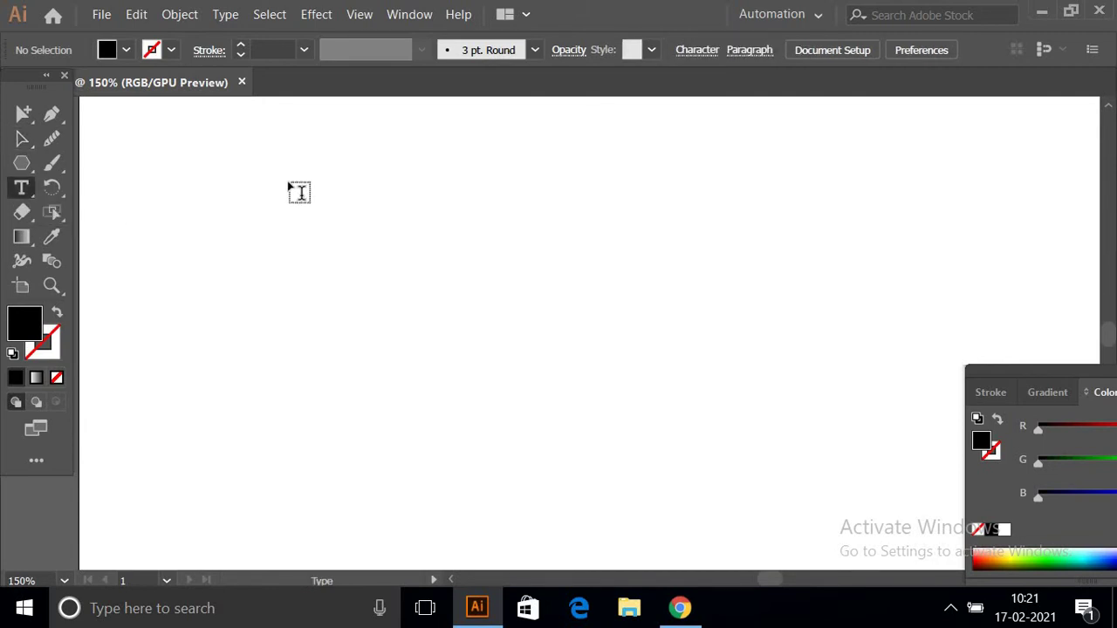
mouse_move(268, 182)
left_mouse_down()
mouse_move(530, 266)
mouse_move(649, 289)
left_mouse_up()
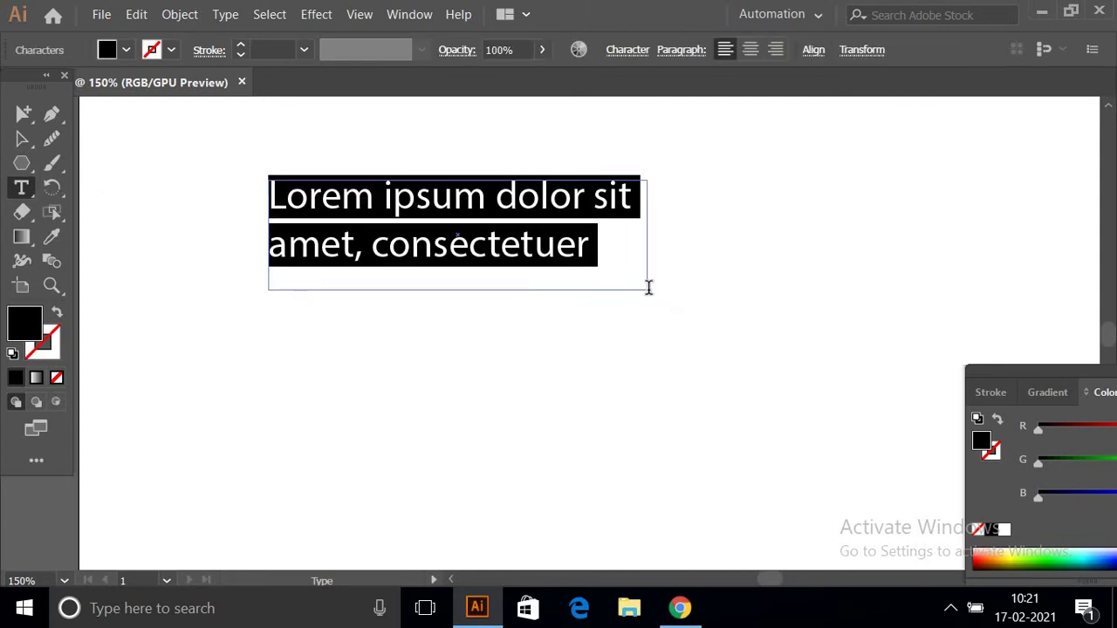
left_click(597, 254)
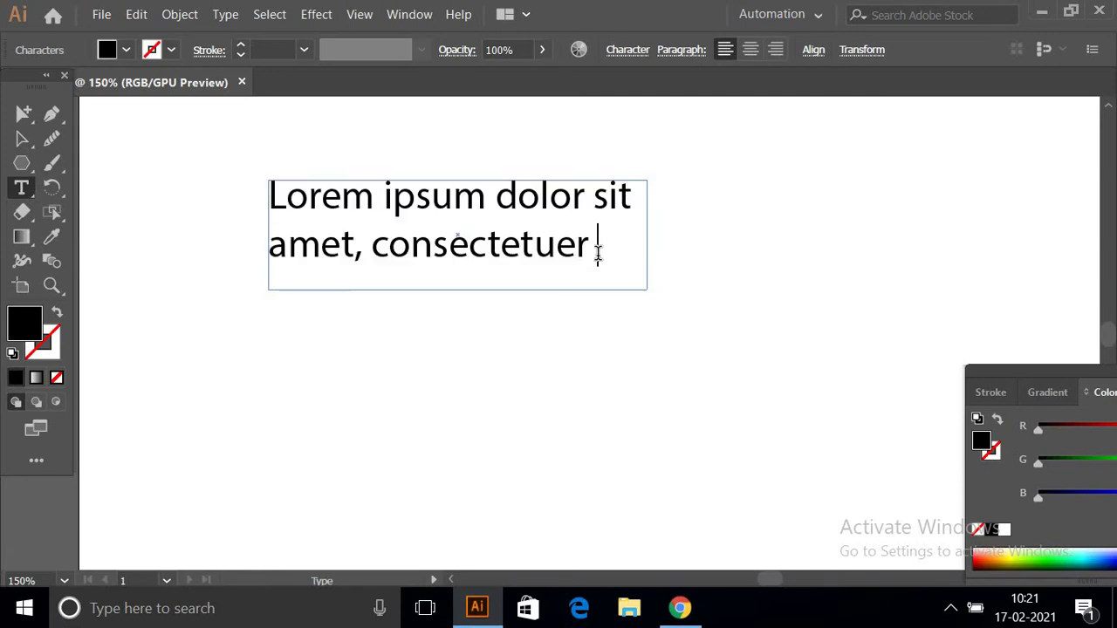
key("BackSpace")
key("BackSpace")
key("BackSpace")
key("BackSpace")
key("BackSpace")
key("BackSpace")
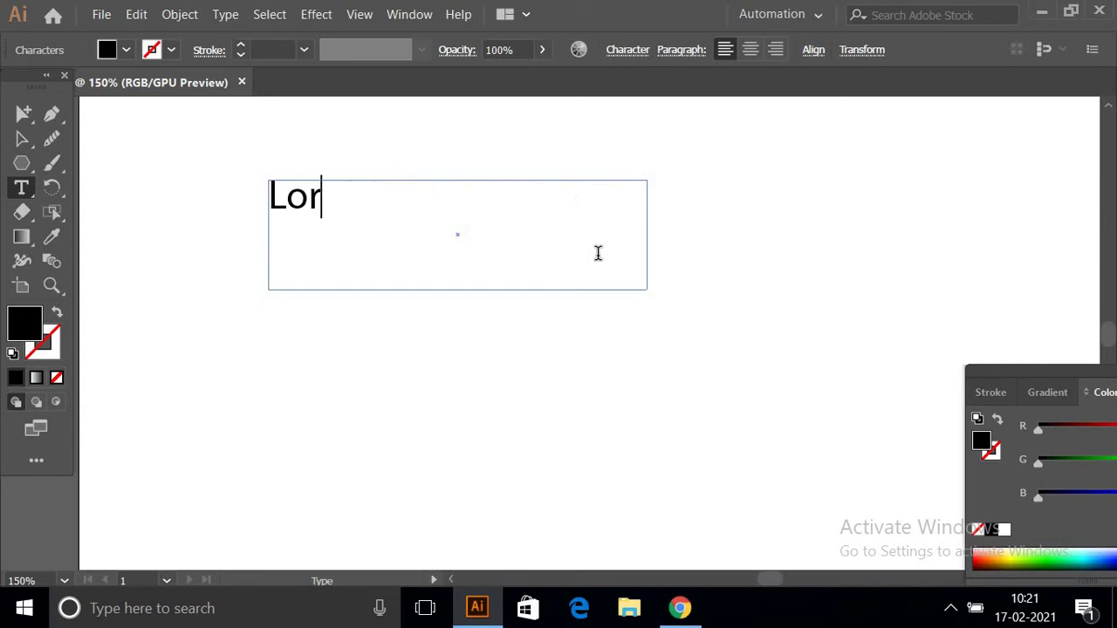
key("BackSpace")
key("BackSpace")
key("BackSpace")
type("bbbbb")
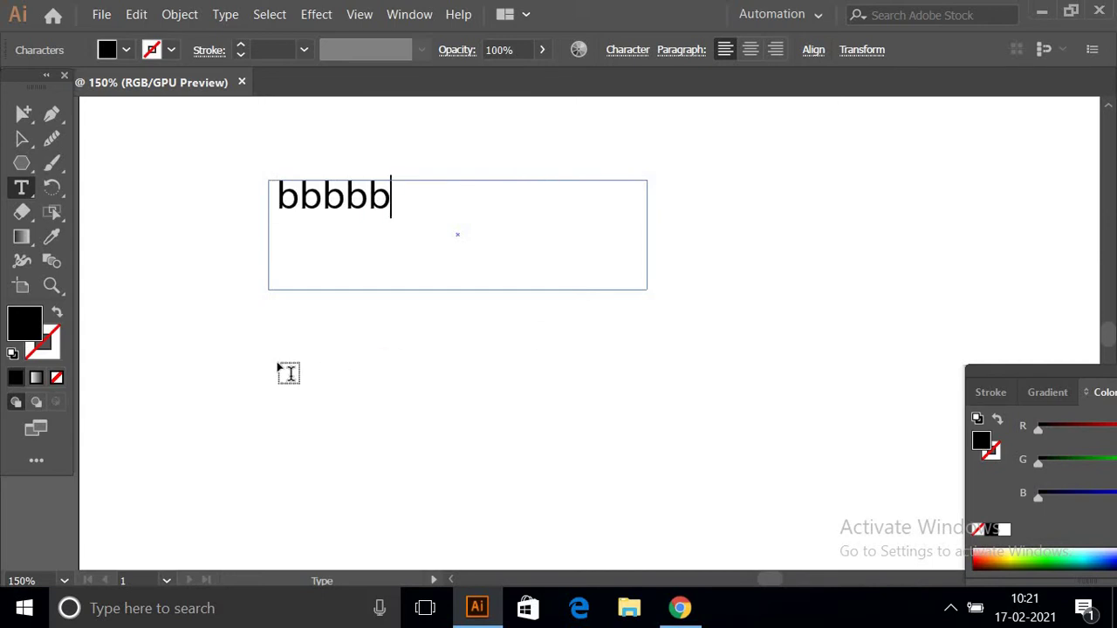
left_click(24, 199)
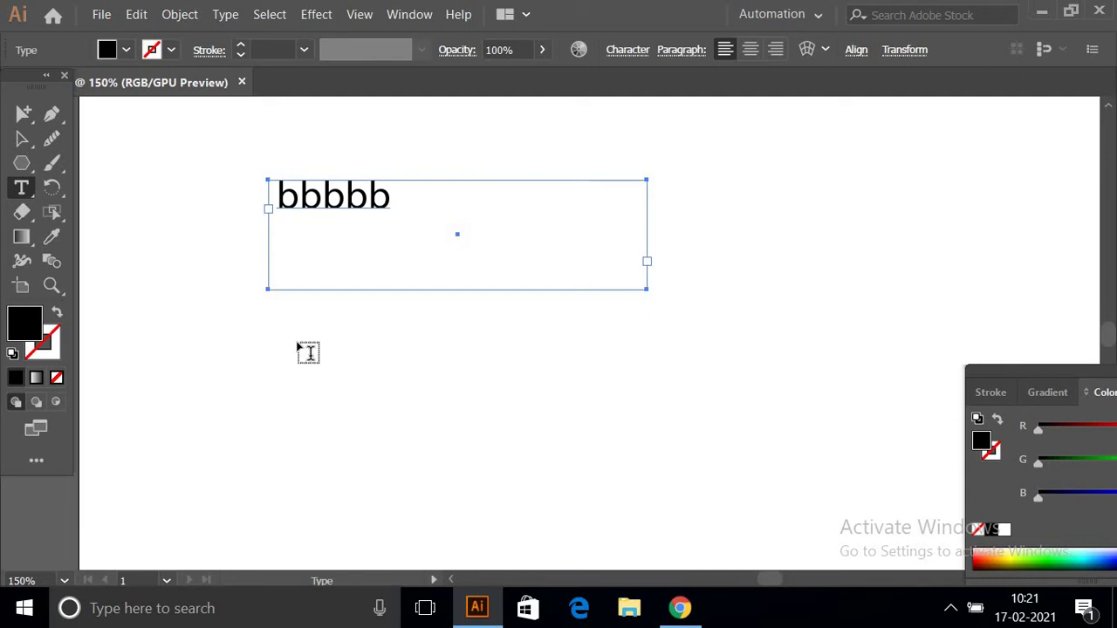
- Zoom in and draw a second, smaller Lorem placeholder text area below bbbbb
scroll(300, 347, "up", 1, "alt")
scroll(291, 312, "up", 1, "alt")
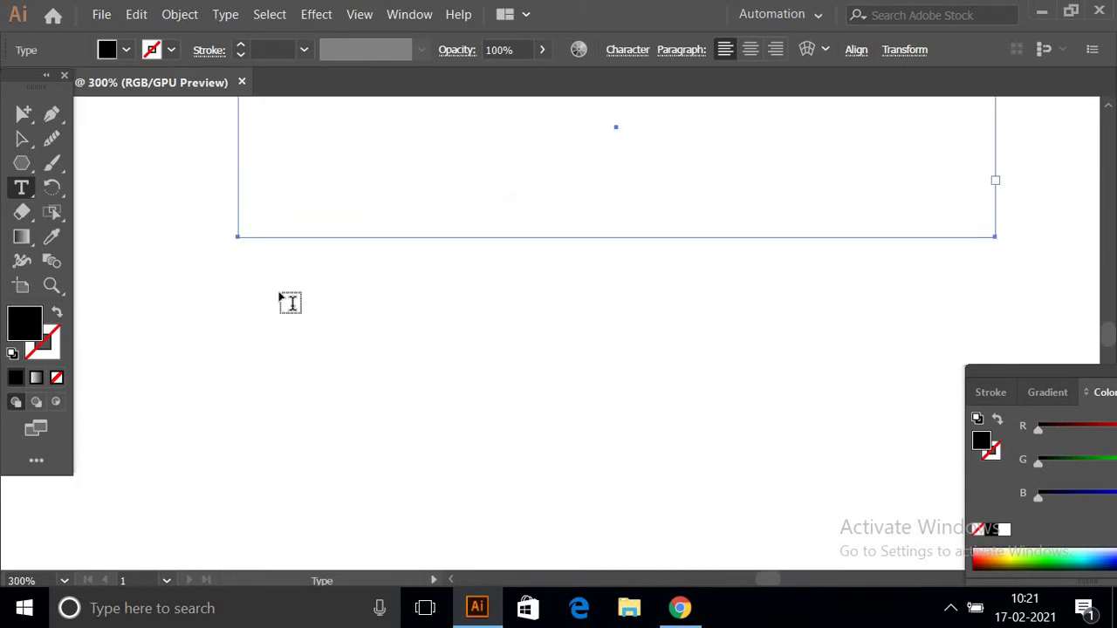
left_click_drag(279, 297, 644, 408)
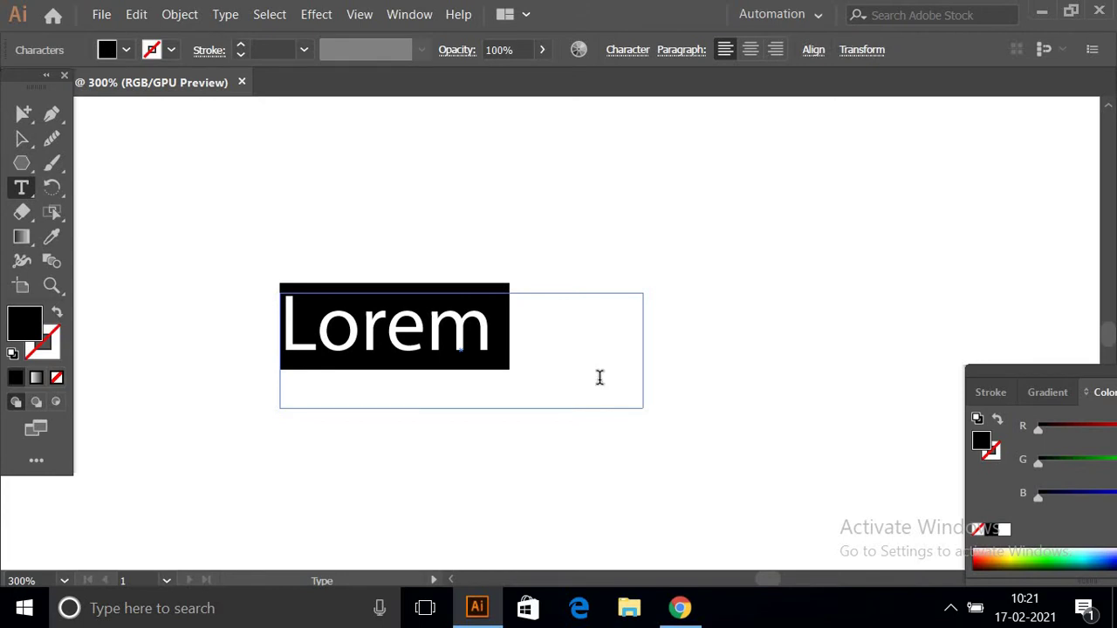
scroll(599, 377, "down", 1, "alt")
scroll(599, 377, "down", 1, "alt")
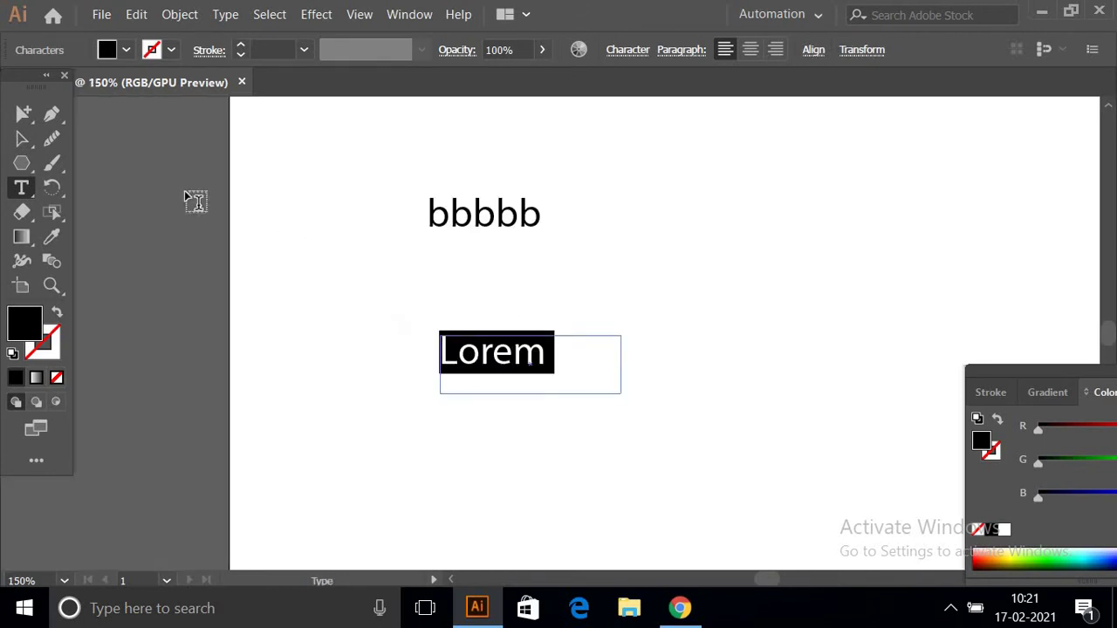
- Pen a three-anchor wavy curve right of bbbbb, with a black stroke and no fill
right_click(24, 186)
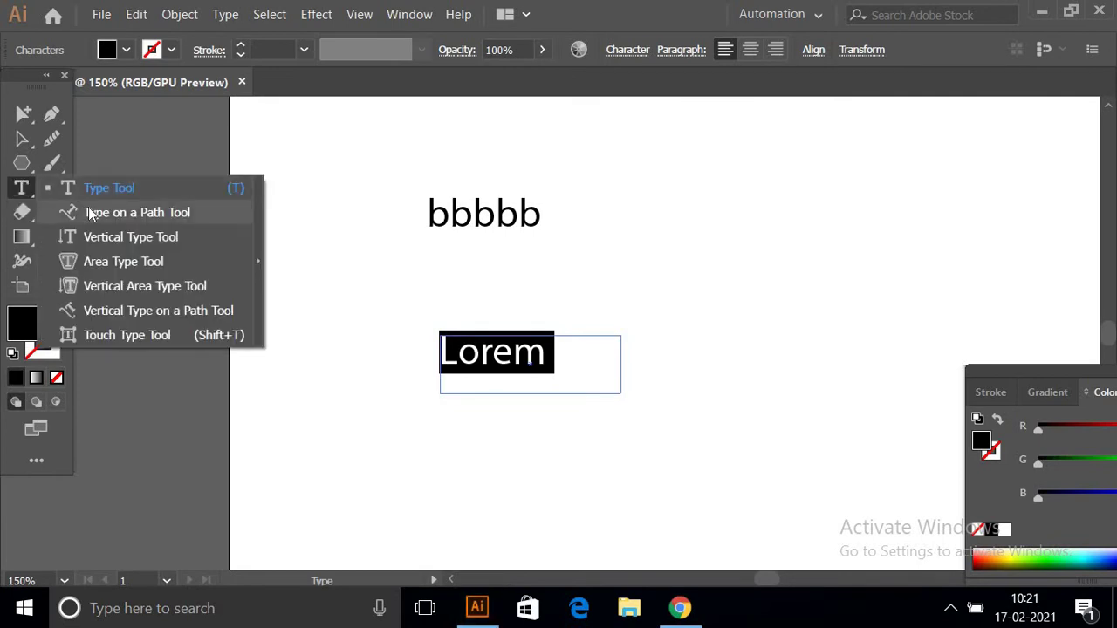
left_click(51, 114)
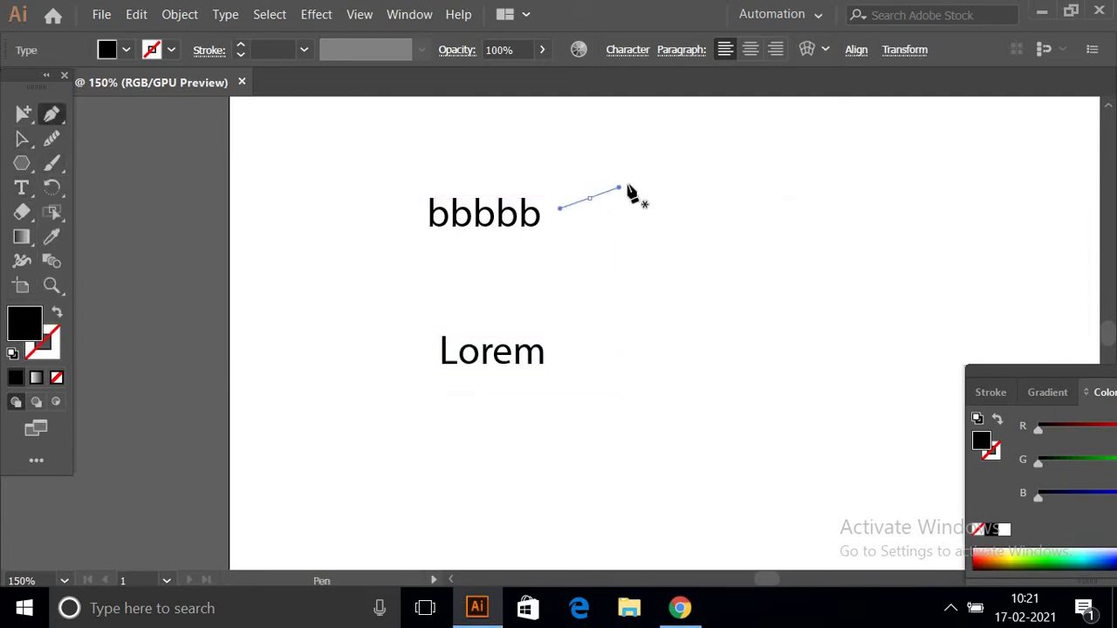
left_click_drag(627, 185, 628, 183)
left_click_drag(707, 215, 742, 251)
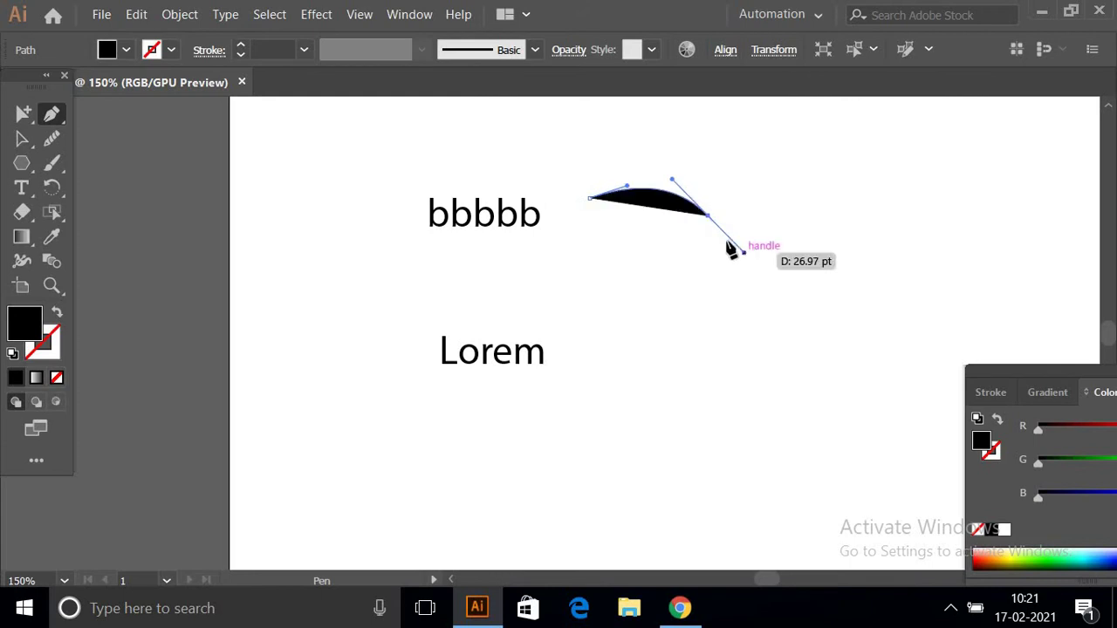
mouse_move(805, 235)
left_mouse_down()
mouse_move(836, 225)
mouse_move(879, 150)
mouse_move(886, 167)
left_mouse_up()
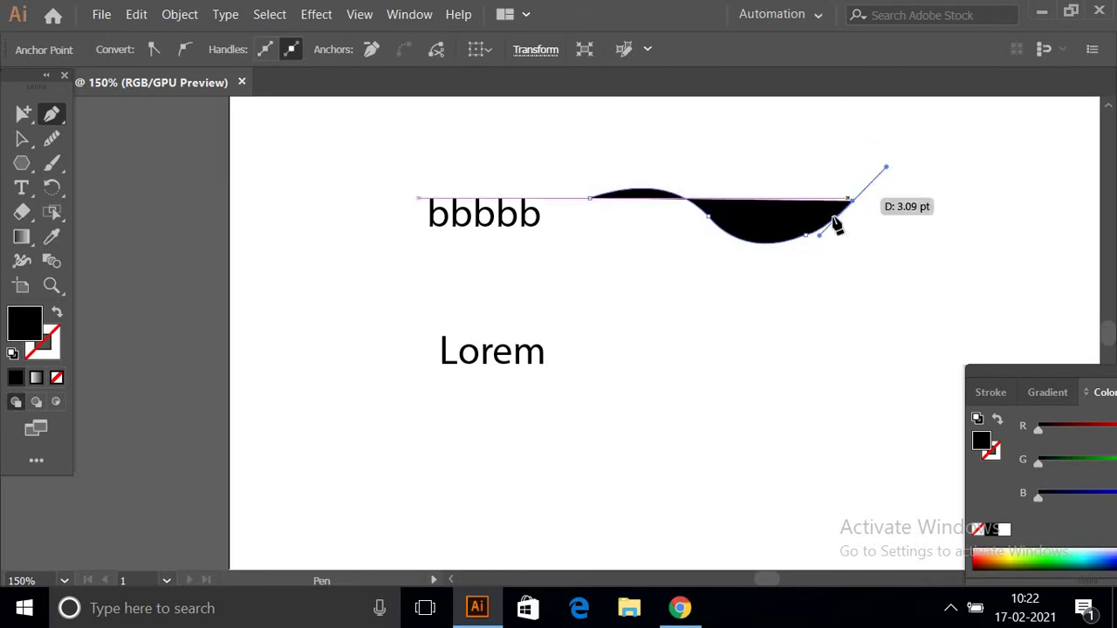
left_click(57, 313)
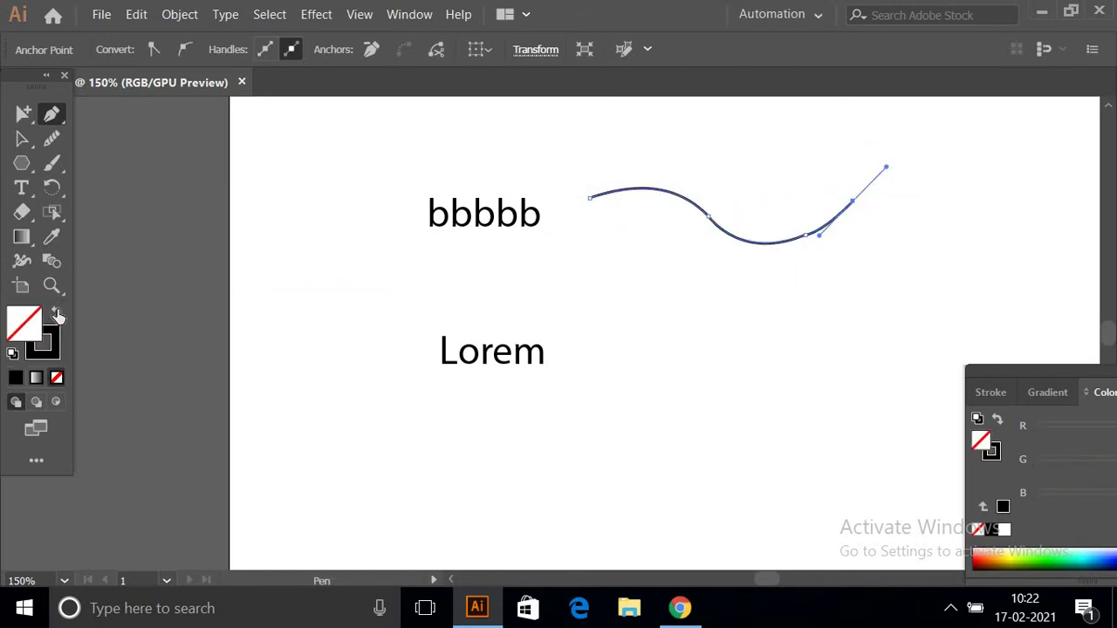
left_click(20, 188)
- Run Lorem ipsum placeholder text along the curve with the Type on a Path tool
right_click(20, 192)
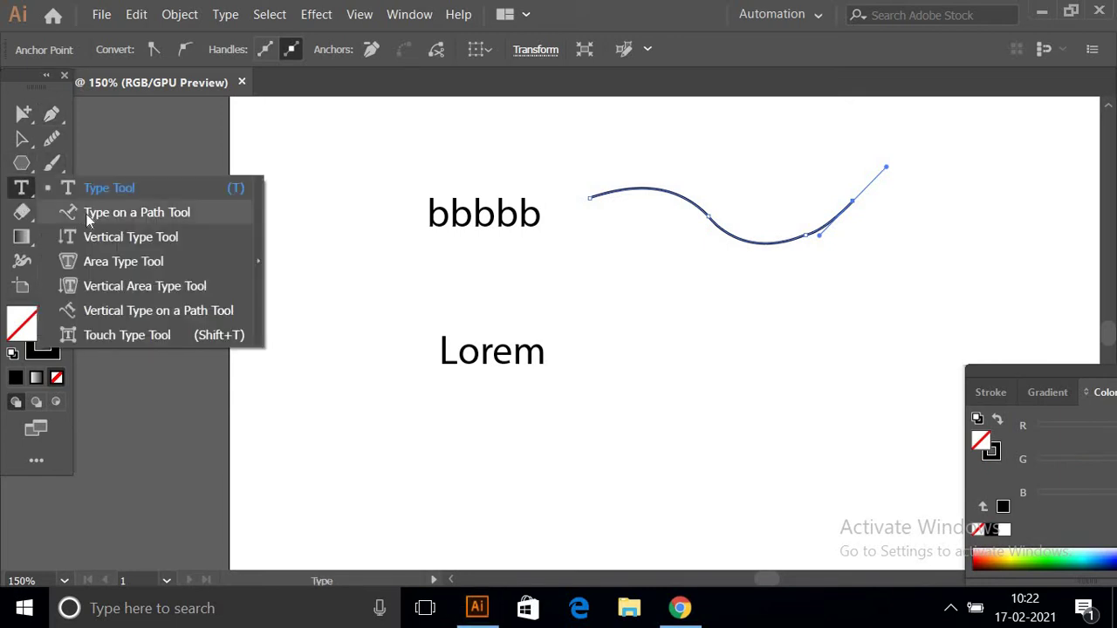
left_click(91, 214)
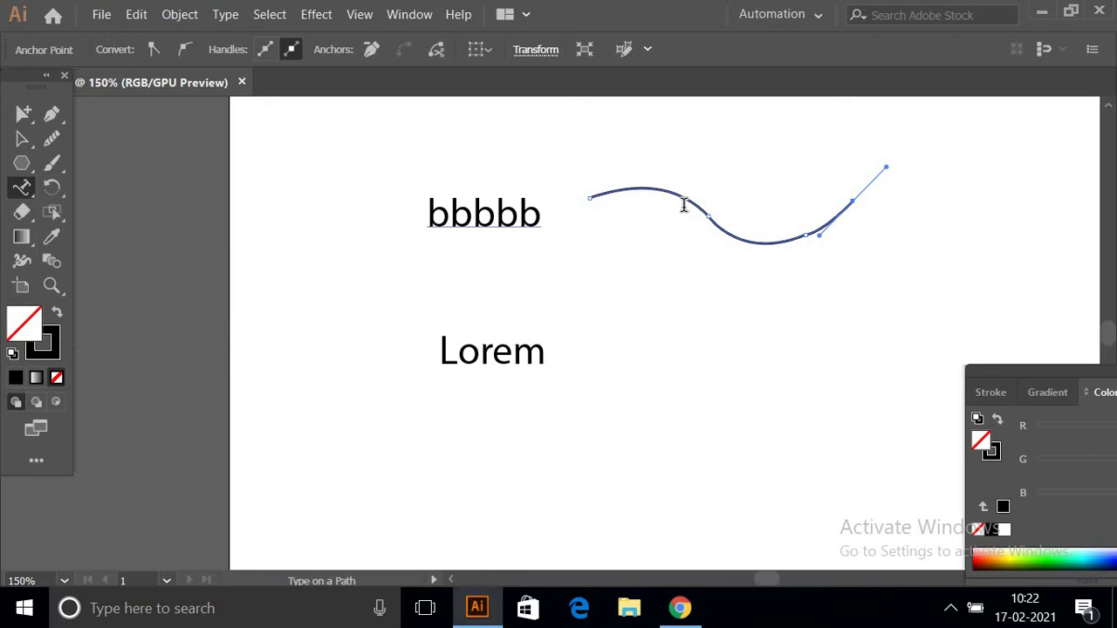
left_click(598, 195)
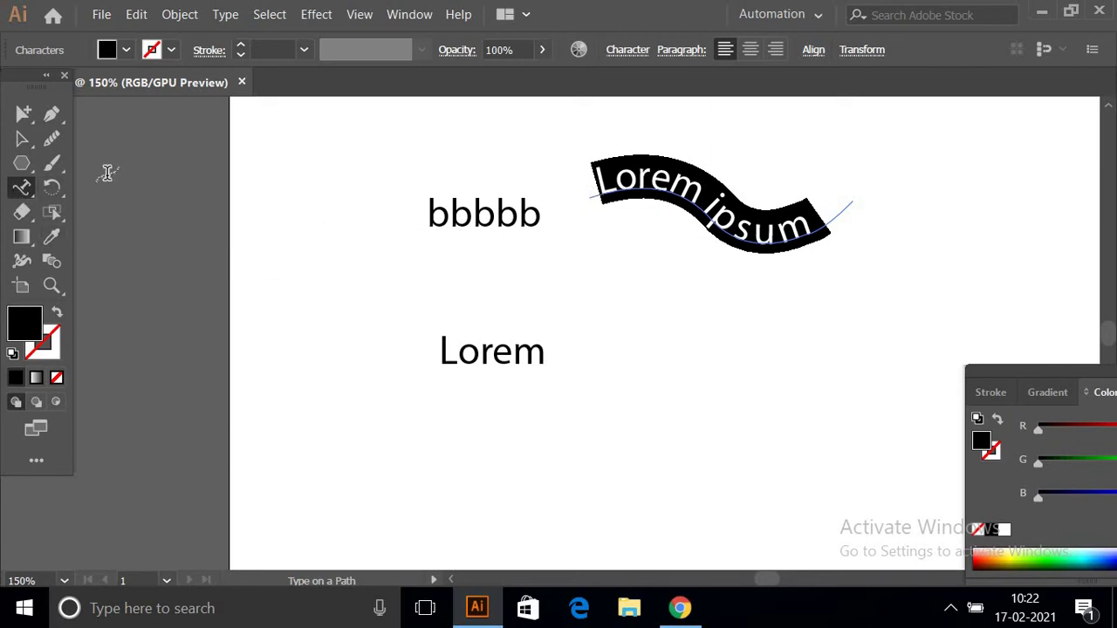
- Reduce the path text's font size to 19 pt so the full Lorem ipsum fits
left_click(628, 53)
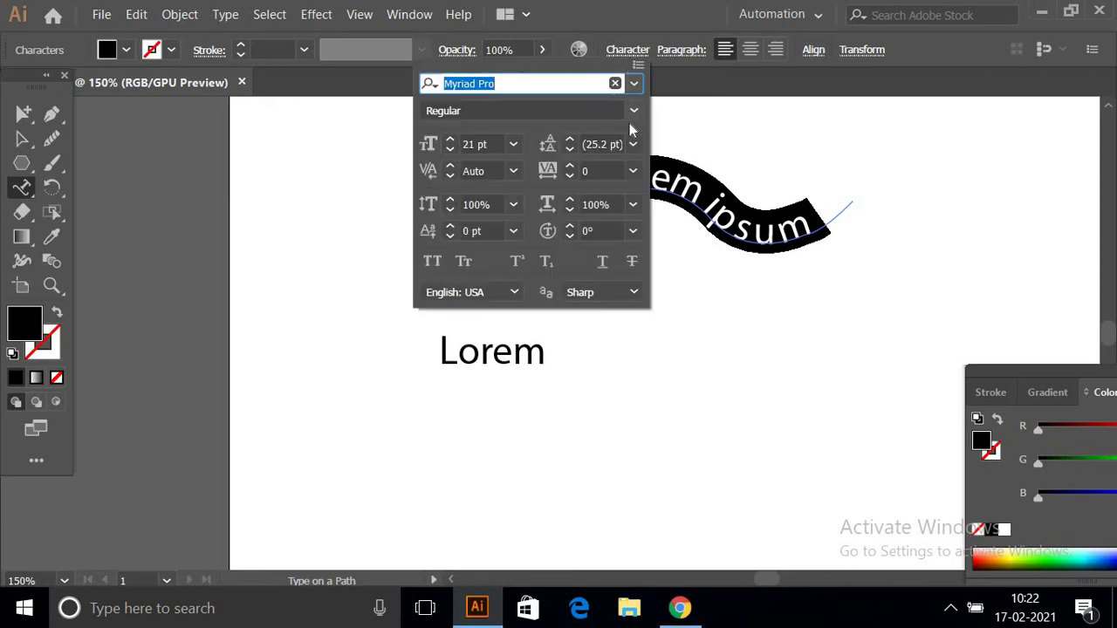
left_click(449, 143)
left_click(450, 144)
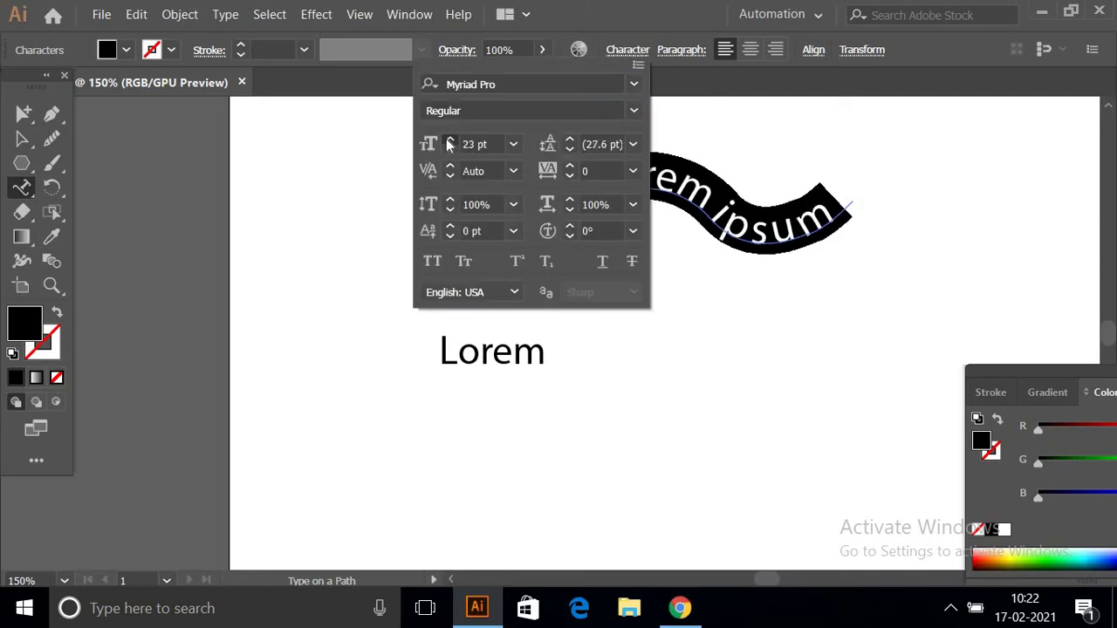
left_click(450, 143)
left_click(449, 143)
left_click(450, 143)
left_click(450, 149)
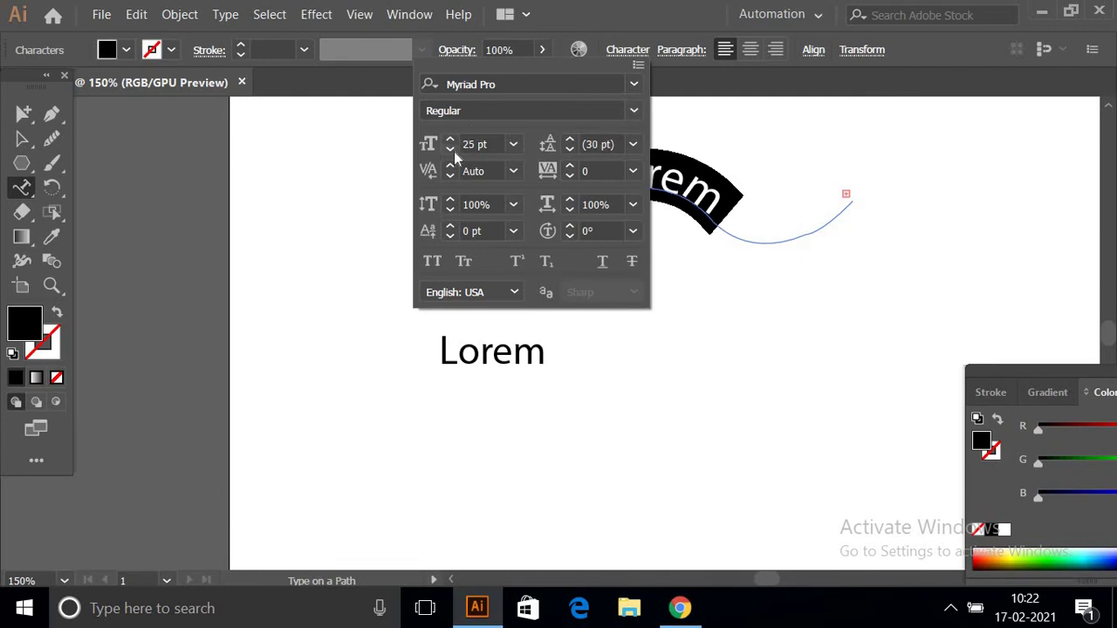
left_click(450, 149)
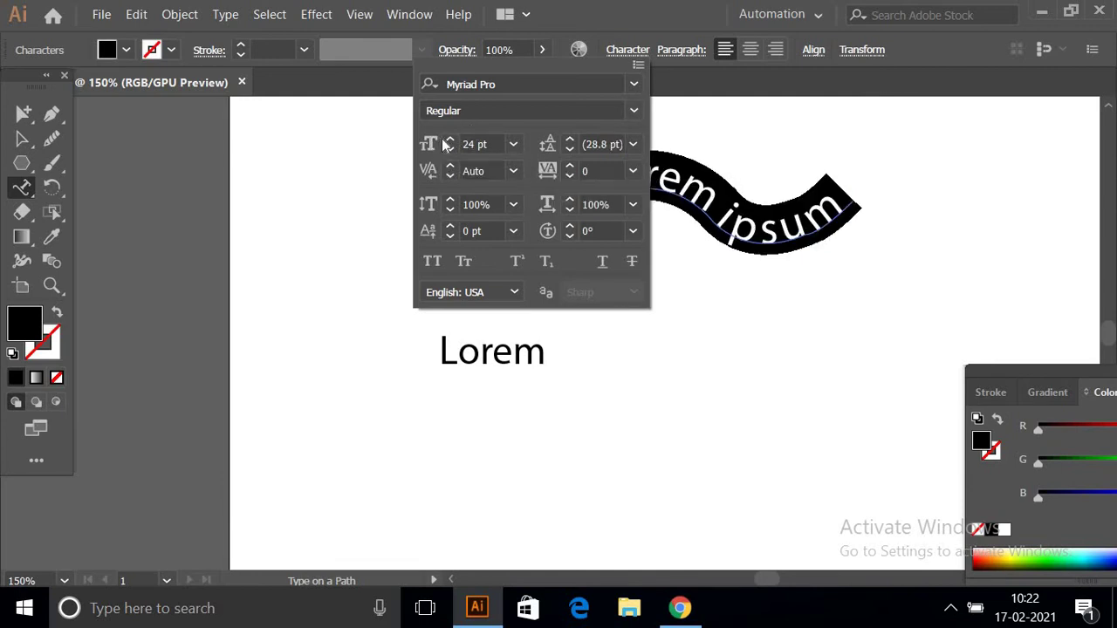
left_click(450, 140)
left_click(449, 148)
left_click(449, 149)
left_click(449, 149)
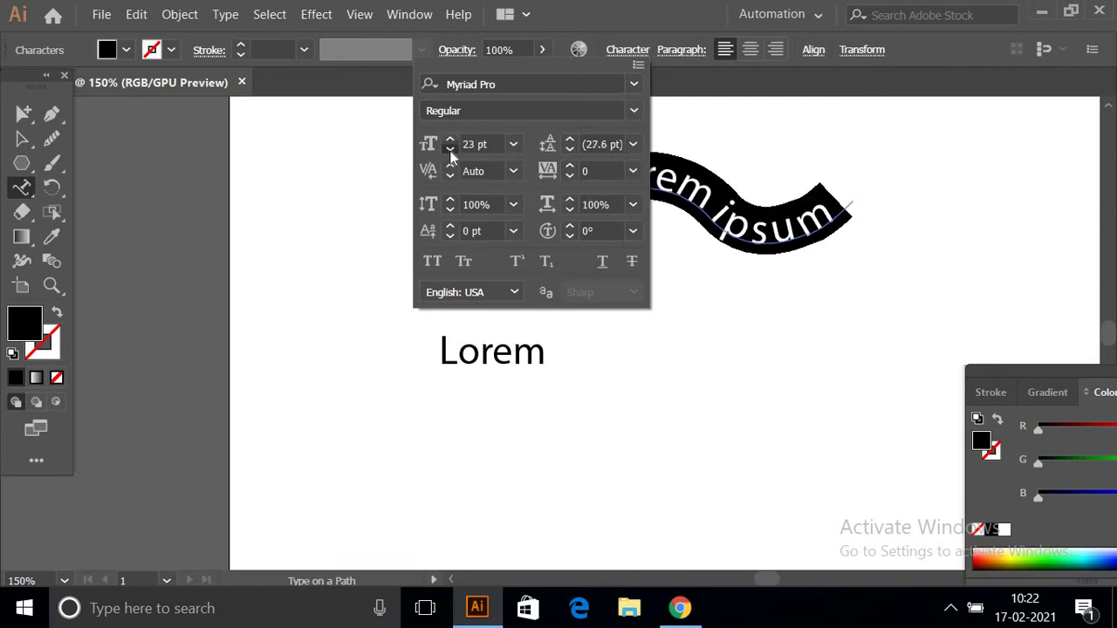
left_click(449, 149)
left_click(450, 149)
left_click(450, 149)
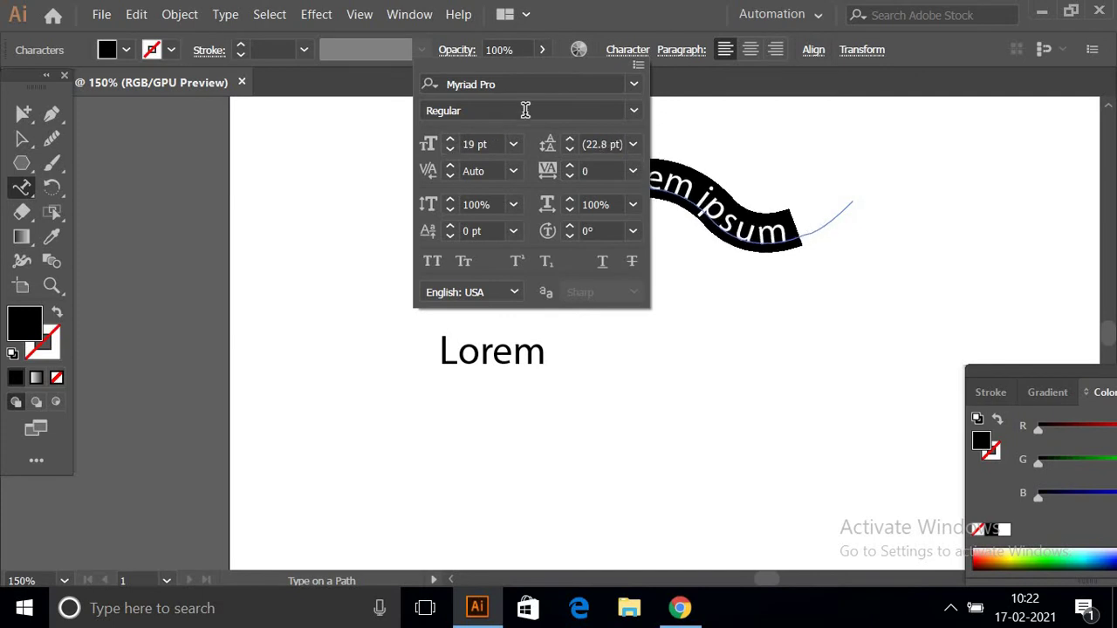
left_click(657, 83)
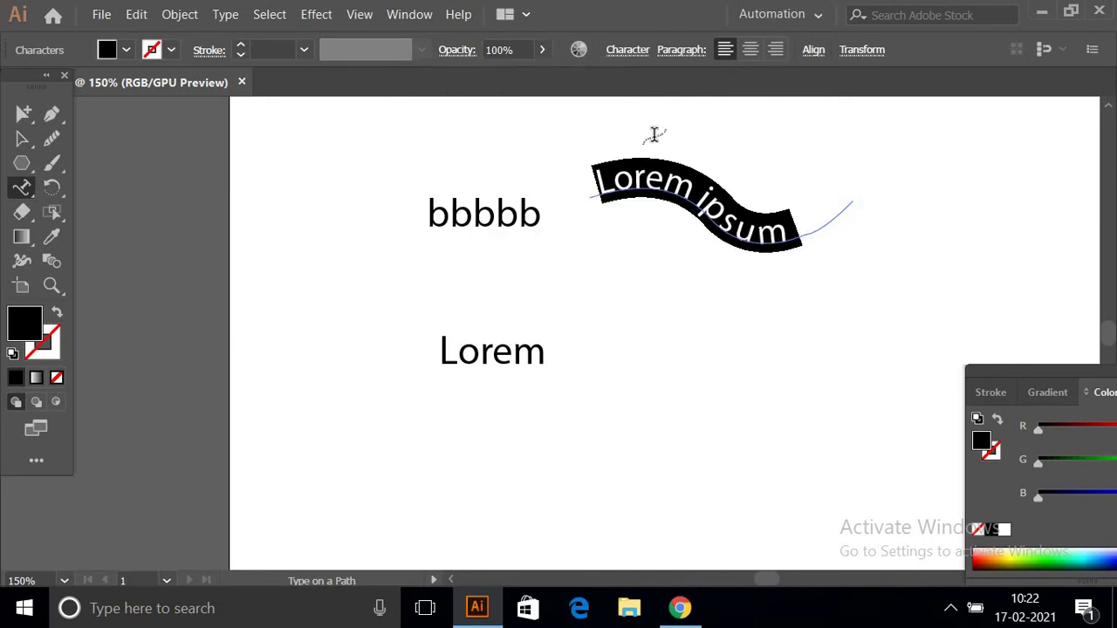
left_click(20, 188)
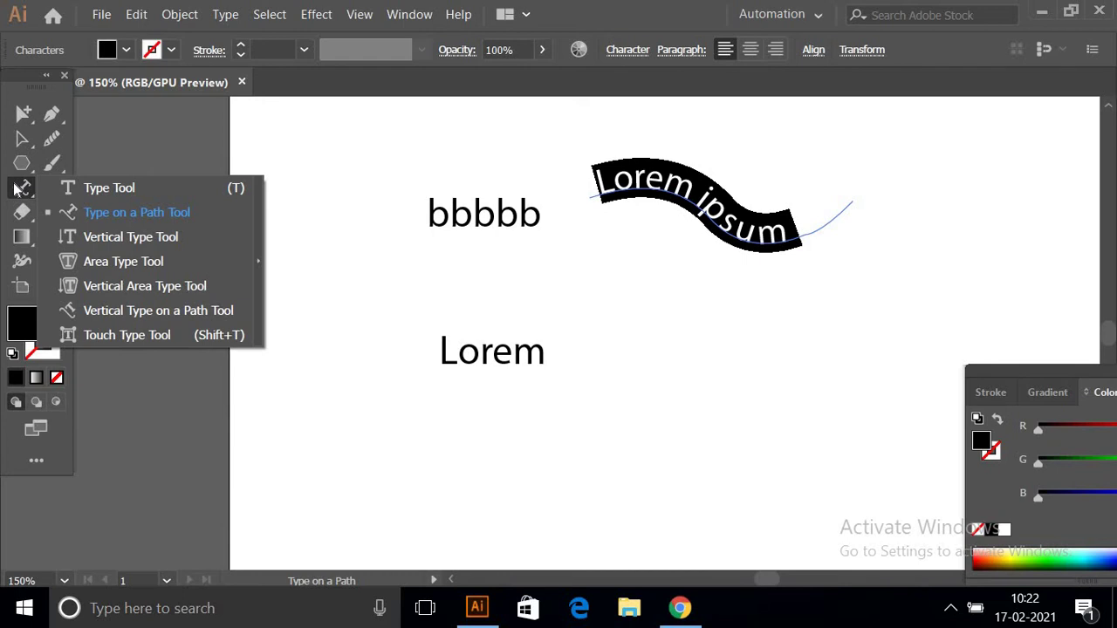
- Place a vertical Lorem ipsum column below bbbbb with the Vertical Type tool
left_click(88, 237)
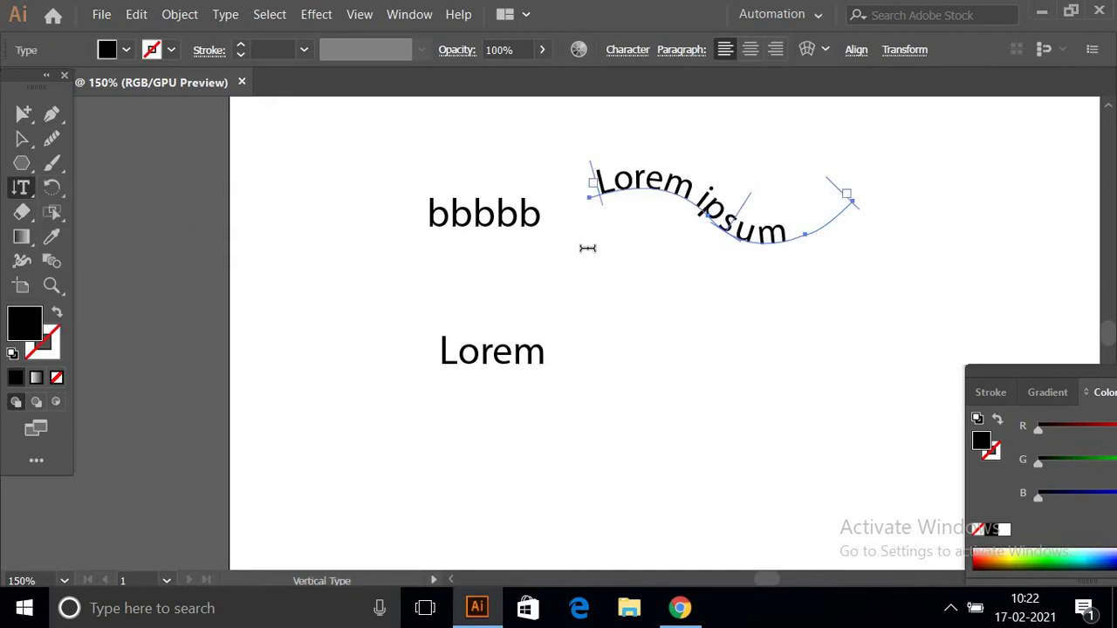
left_click(588, 252)
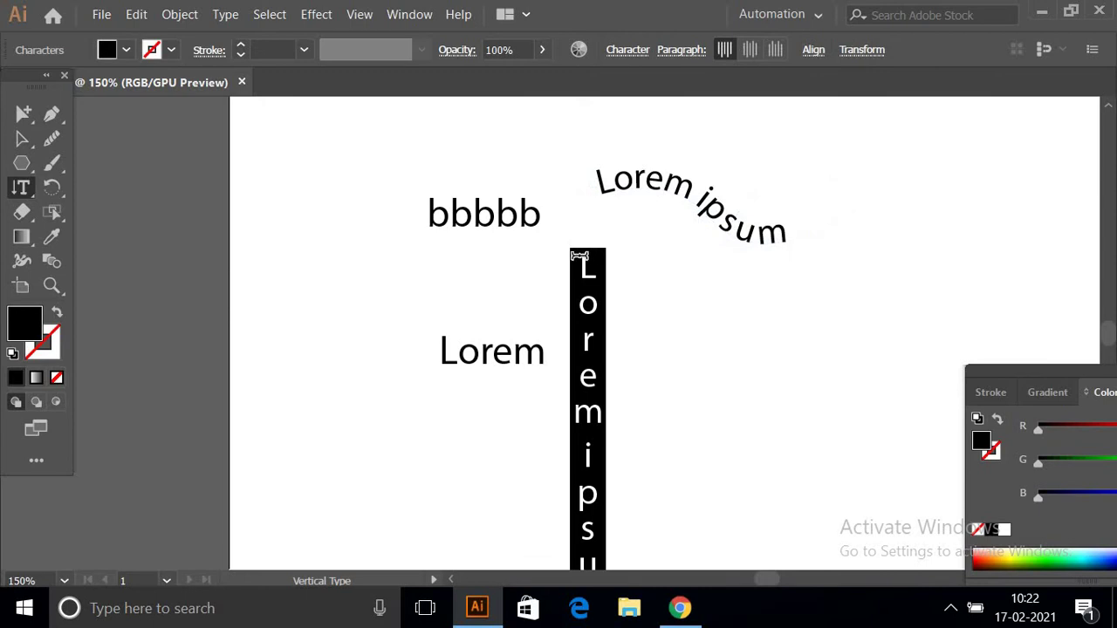
key("ctrl+minus")
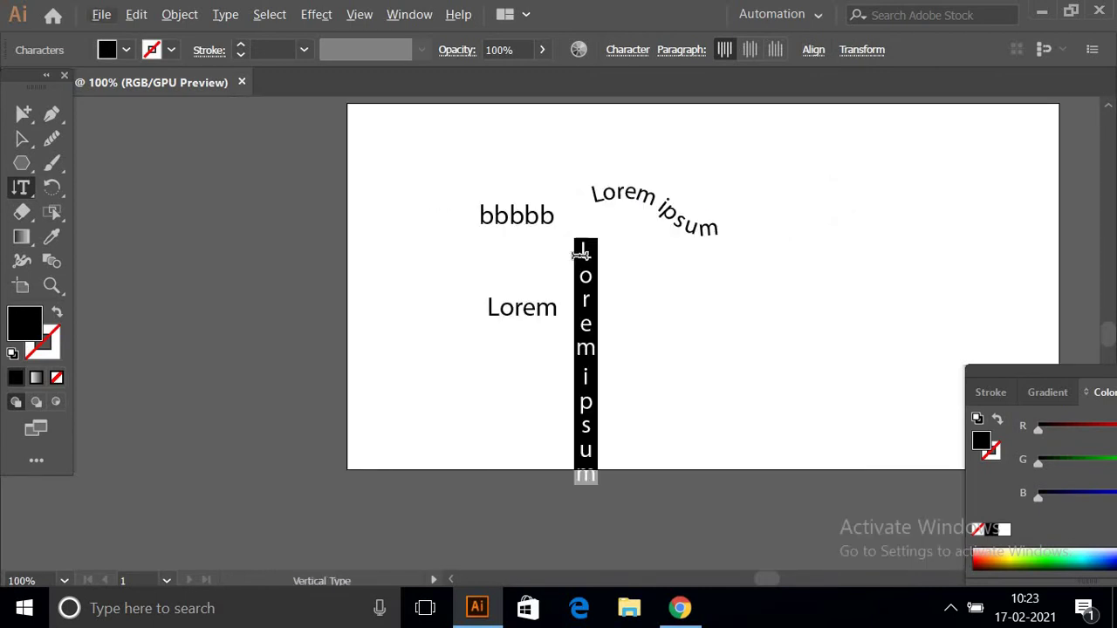
- Add a second vertical Lorem ipsum column near the artboard's right edge
left_click(790, 135, "ctrl")
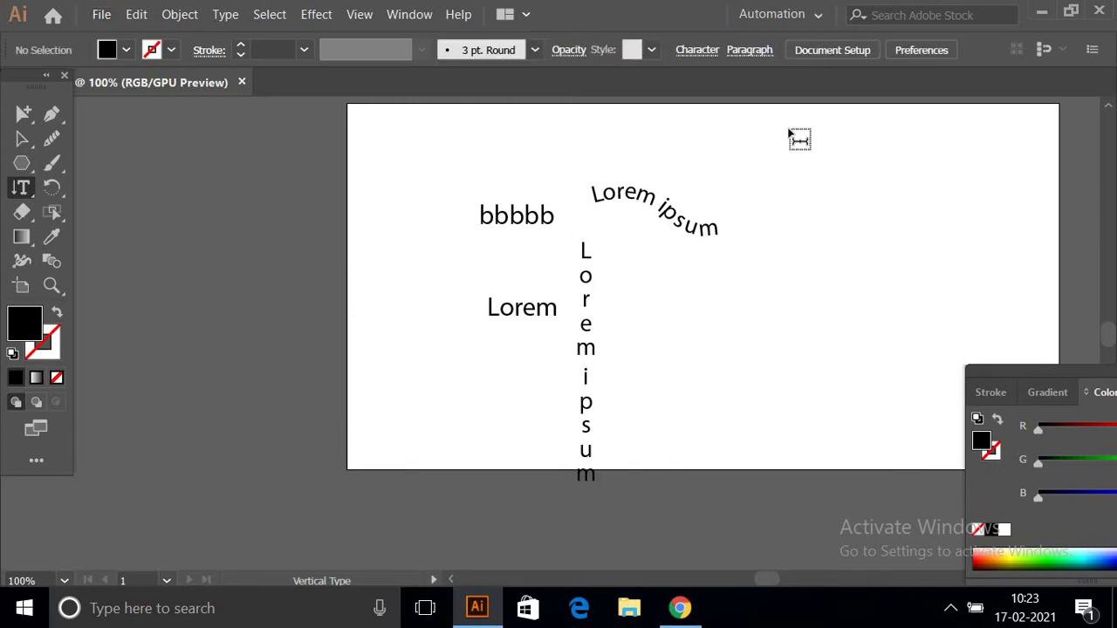
left_click(790, 135)
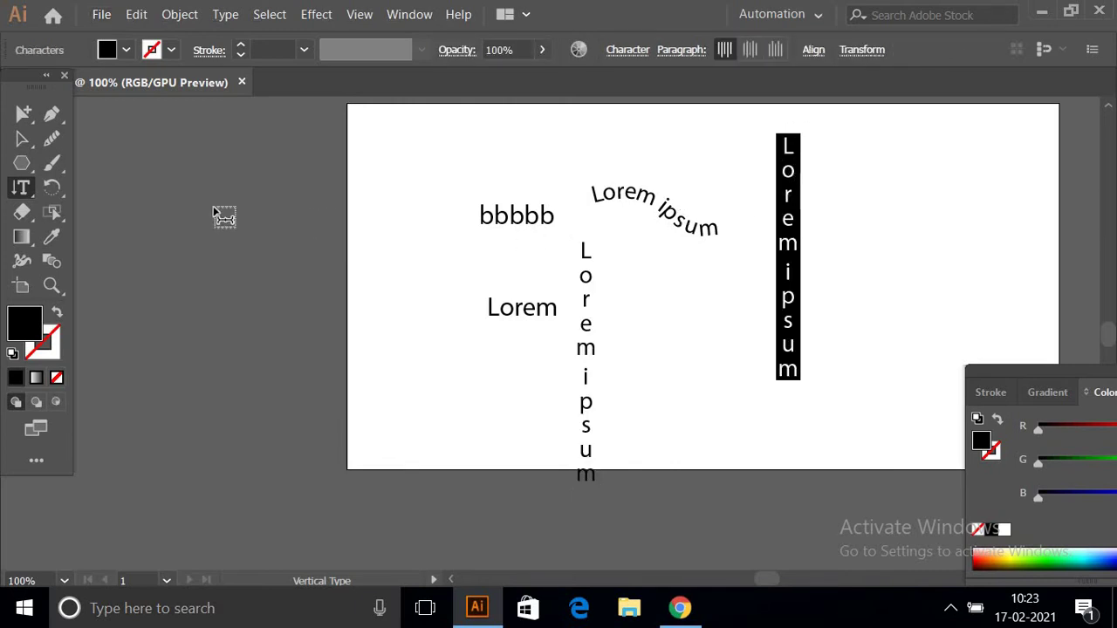
left_click(15, 193)
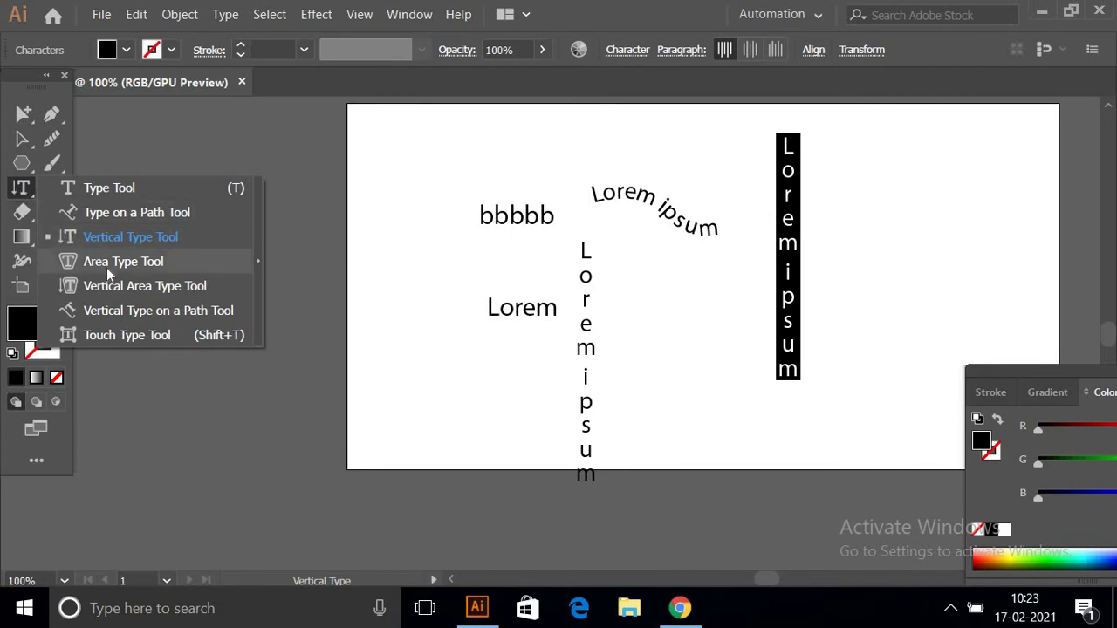
- Draw a three-sided downward triangle at top-left with a black outline and no fill
left_click(31, 165)
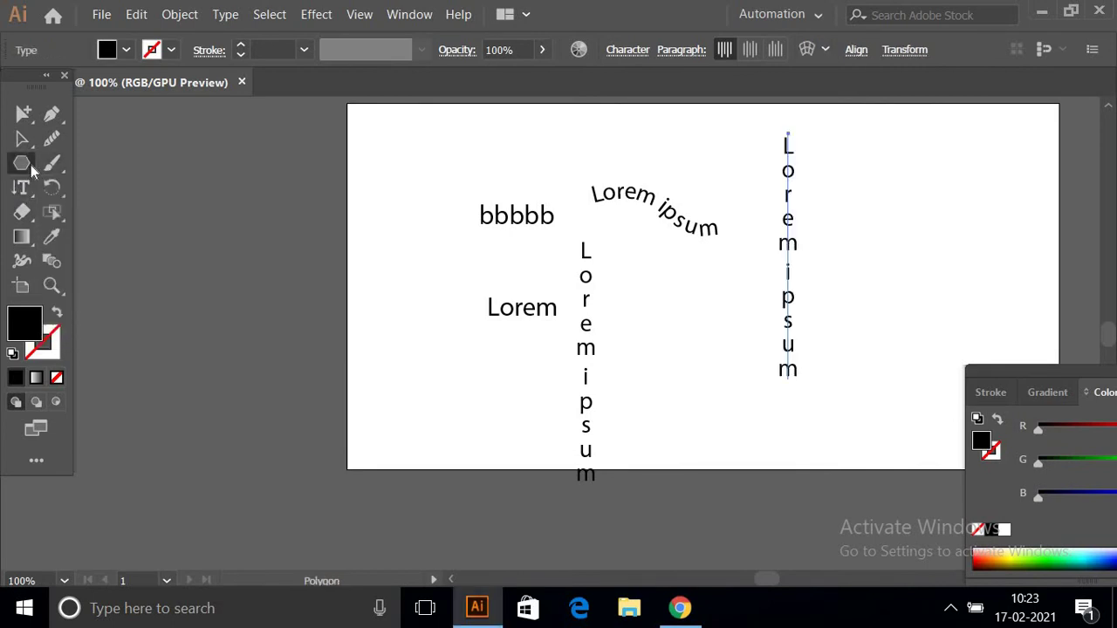
left_click_drag(30, 165, 200, 162)
mouse_move(392, 154)
left_mouse_down()
mouse_move(380, 195)
mouse_move(396, 198)
left_mouse_up()
key("Down")
key("Down")
key("Down")
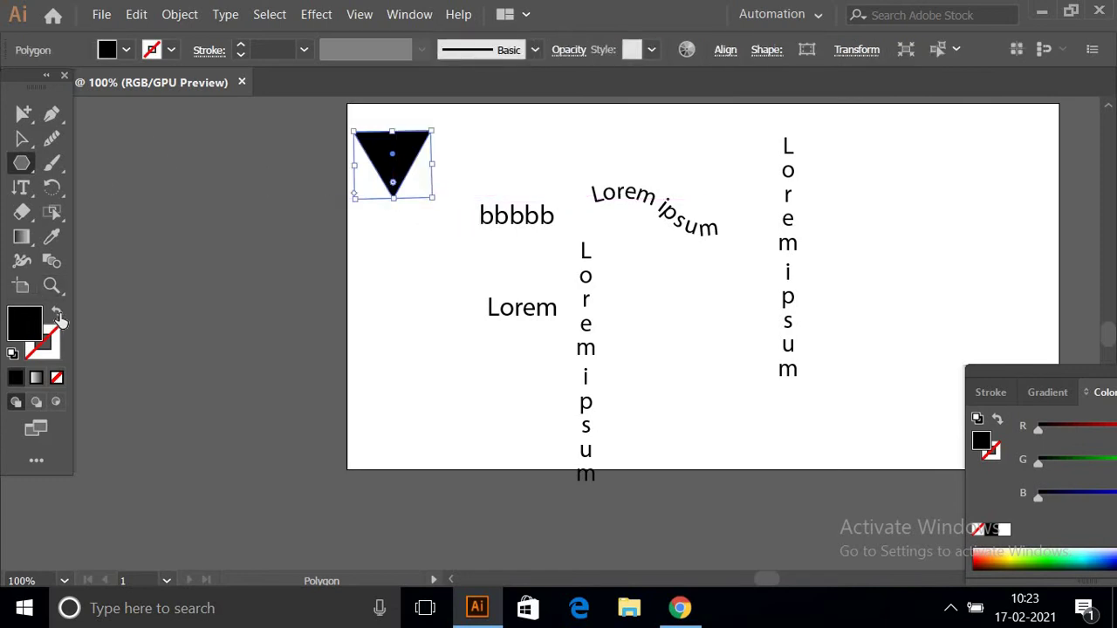
left_click(56, 314)
- Fill the triangle with placeholder Lorem text using the Area Type tool
scroll(121, 320, "up", 2)
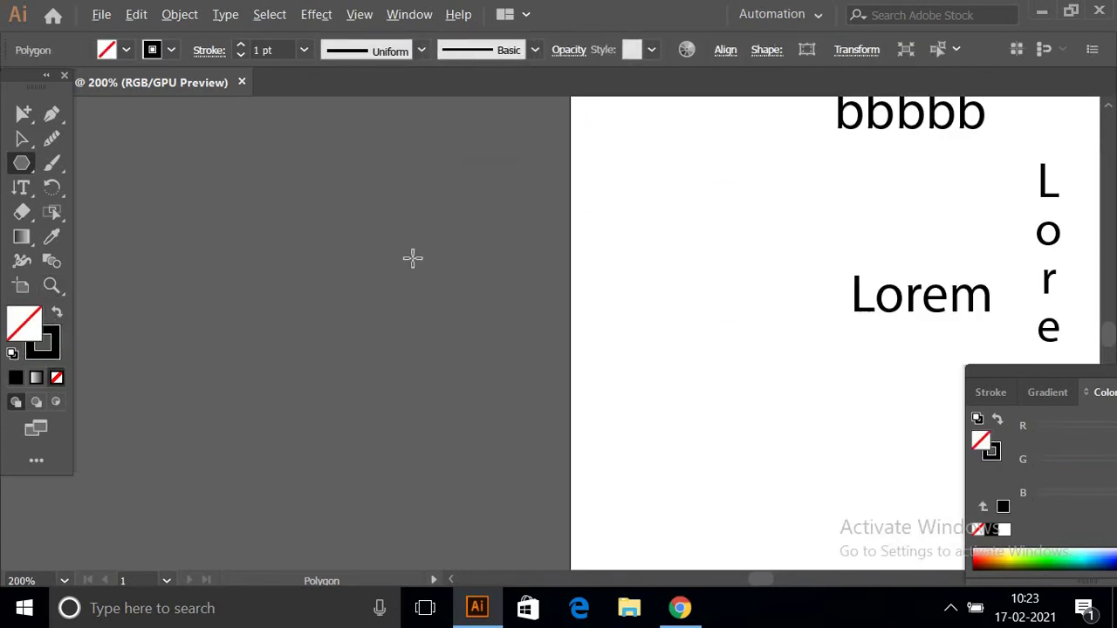
left_click_drag(357, 282, 167, 413)
left_click_drag(448, 282, 167, 249)
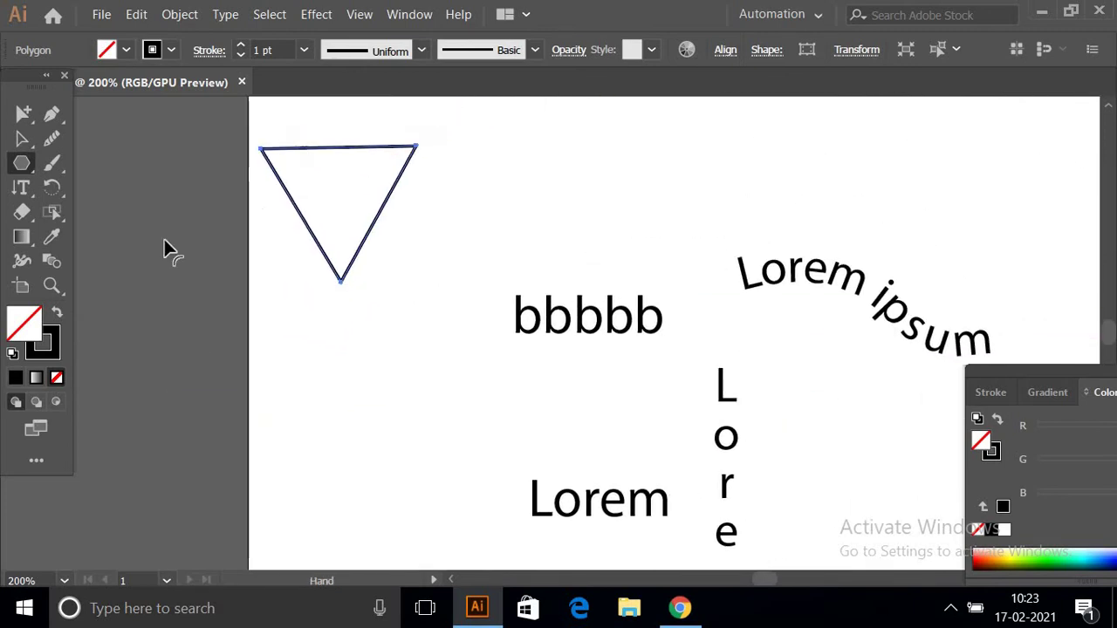
left_click(13, 195)
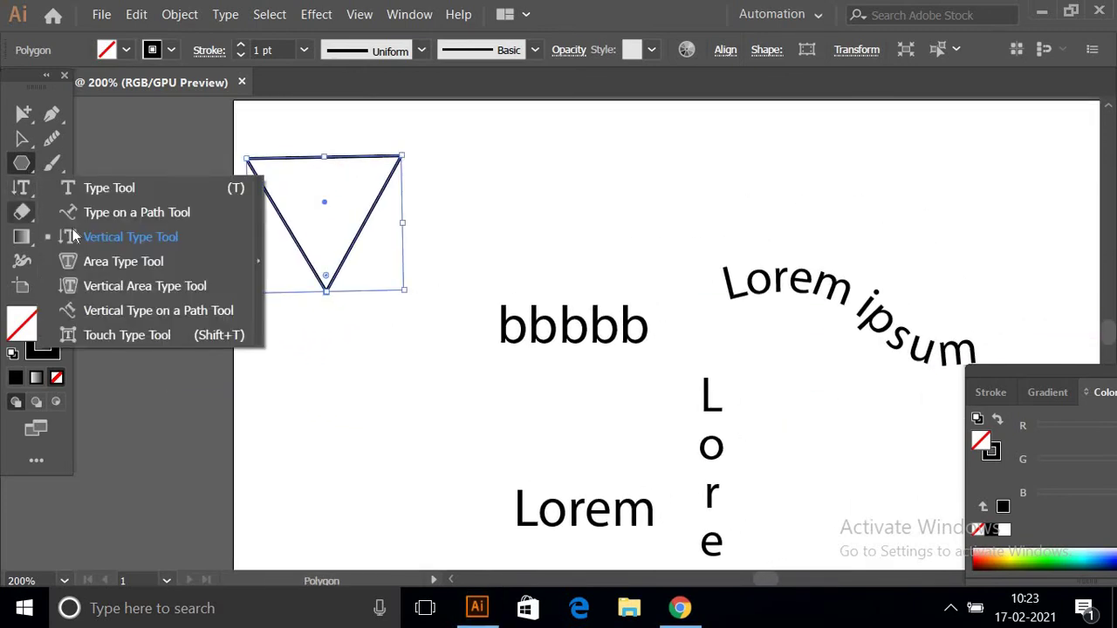
left_click(101, 262)
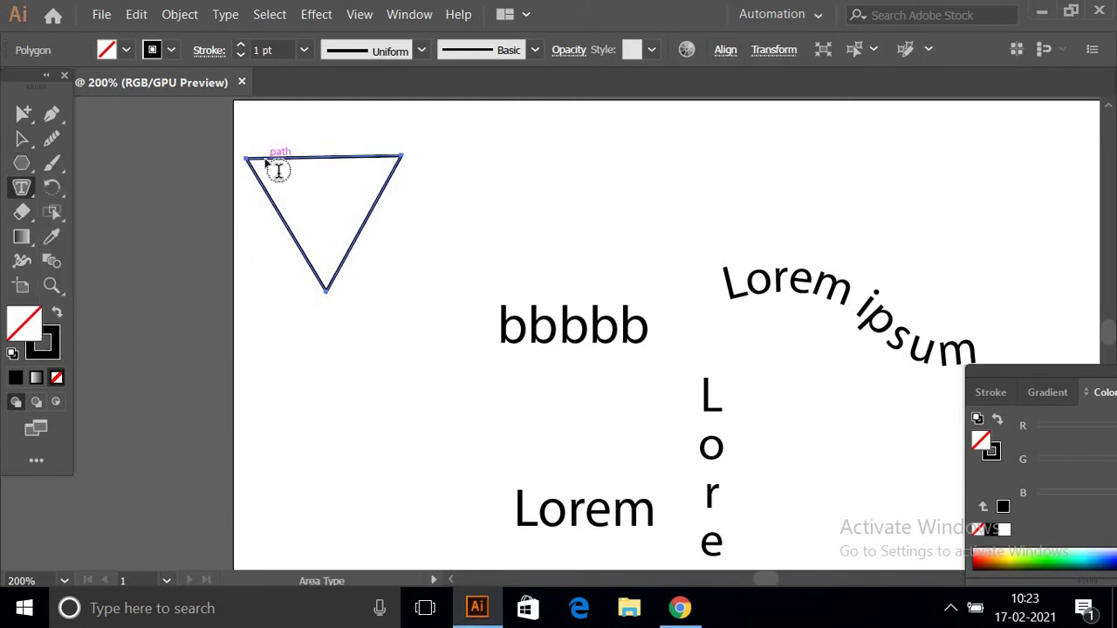
left_click(277, 170)
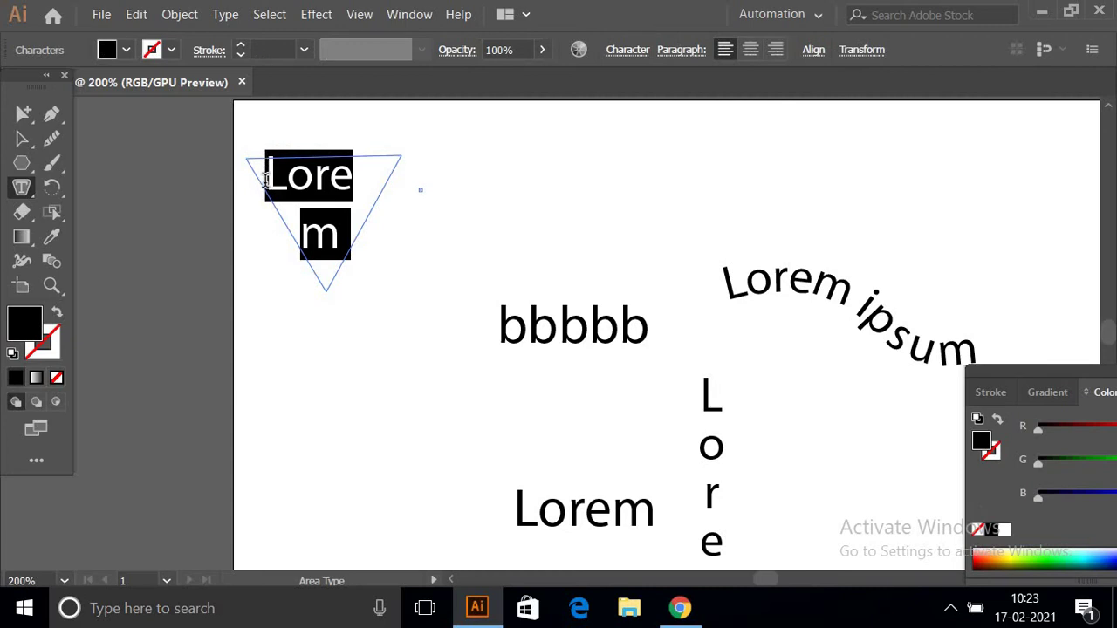
key("Escape")
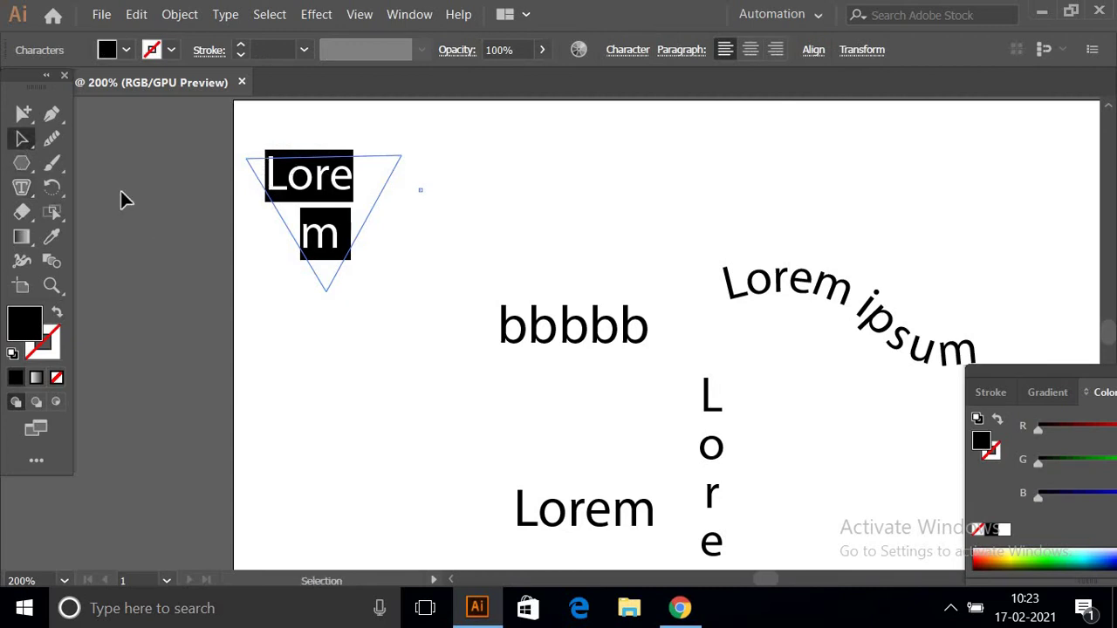
- Enlarge the Lorem text triangle from its corner so the text recenters
left_click_drag(401, 293, 462, 352)
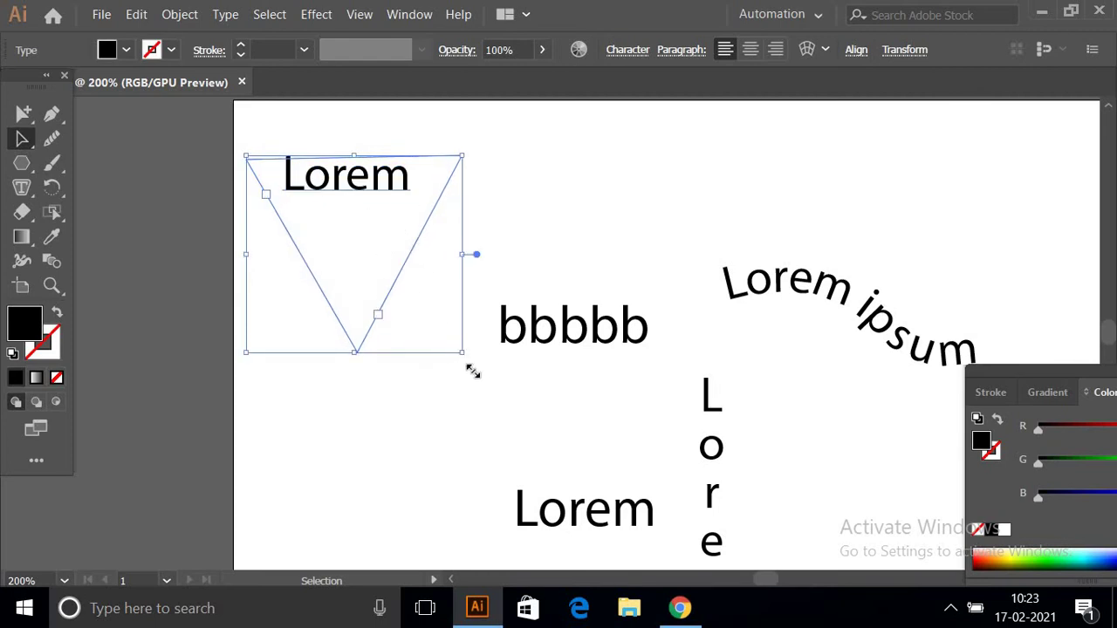
left_click_drag(458, 349, 487, 389)
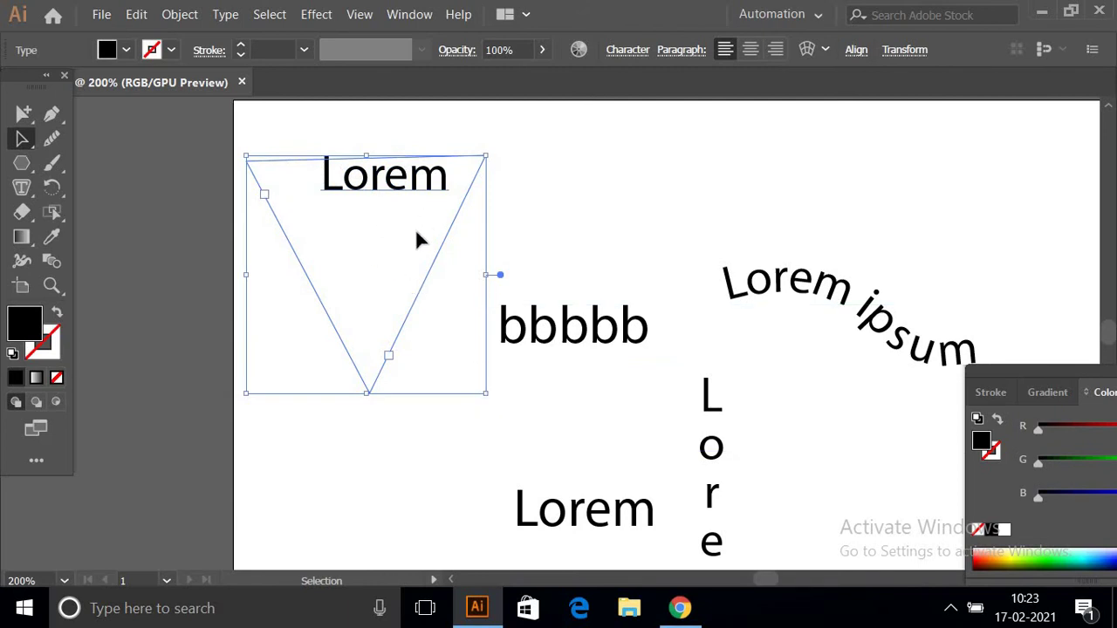
left_click(403, 277)
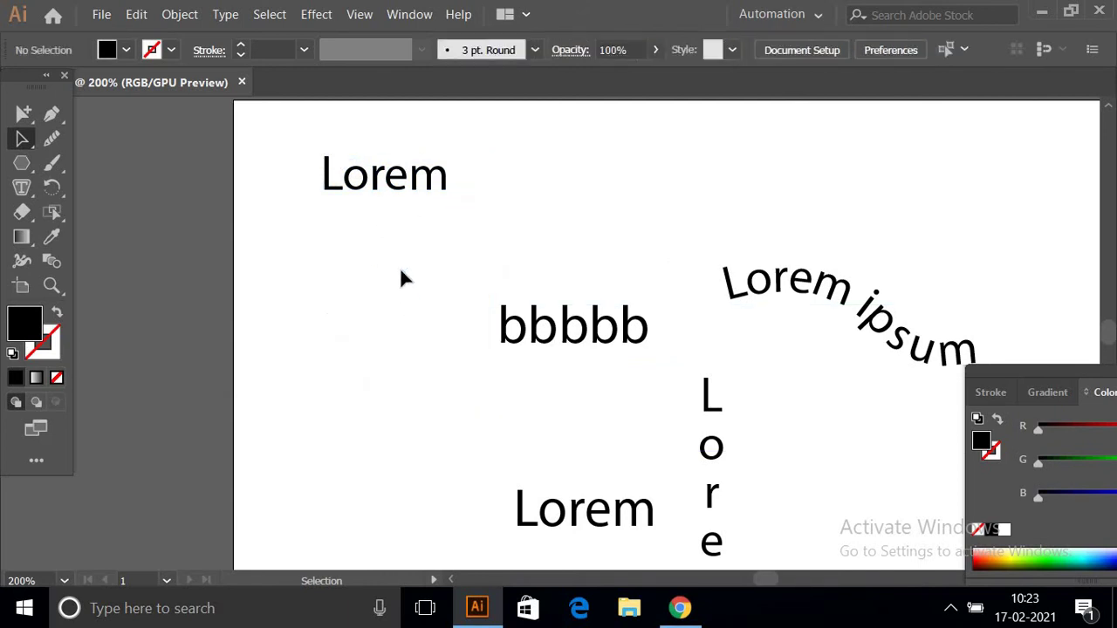
left_click(397, 201)
- Re-enter the triangle's Lorem area text with the Area Type tool, then exit editing
left_click(22, 187)
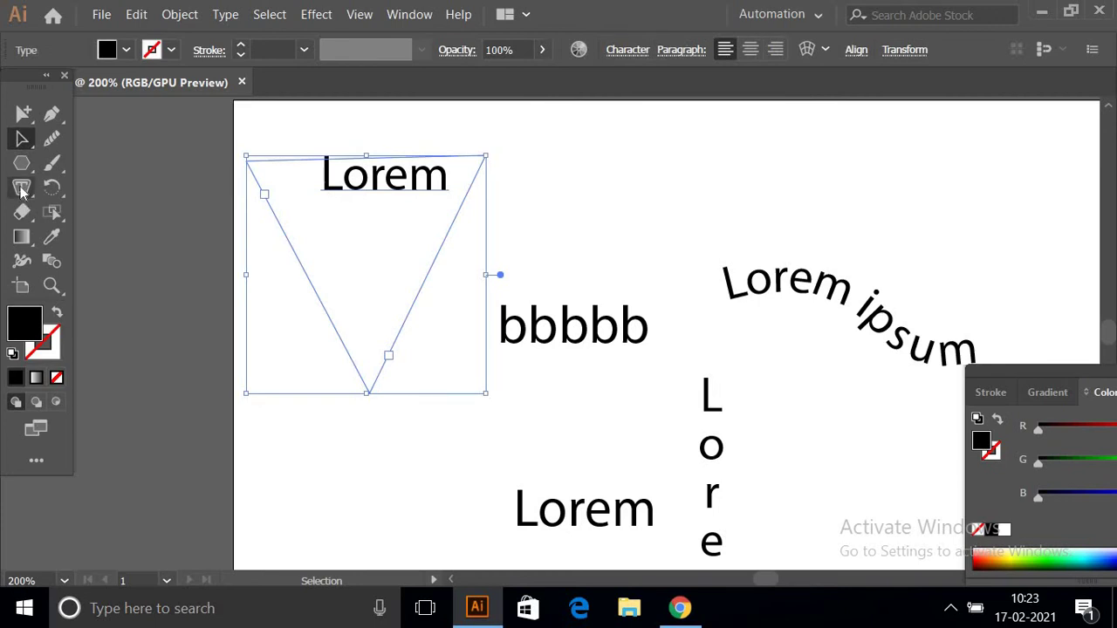
left_click(270, 206)
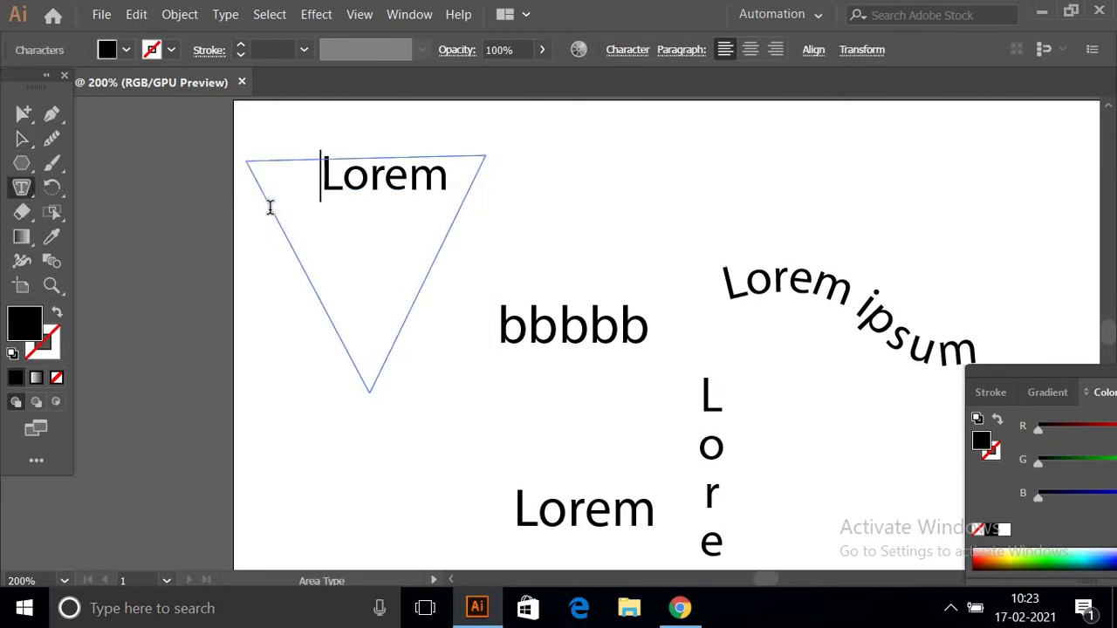
left_click(22, 190)
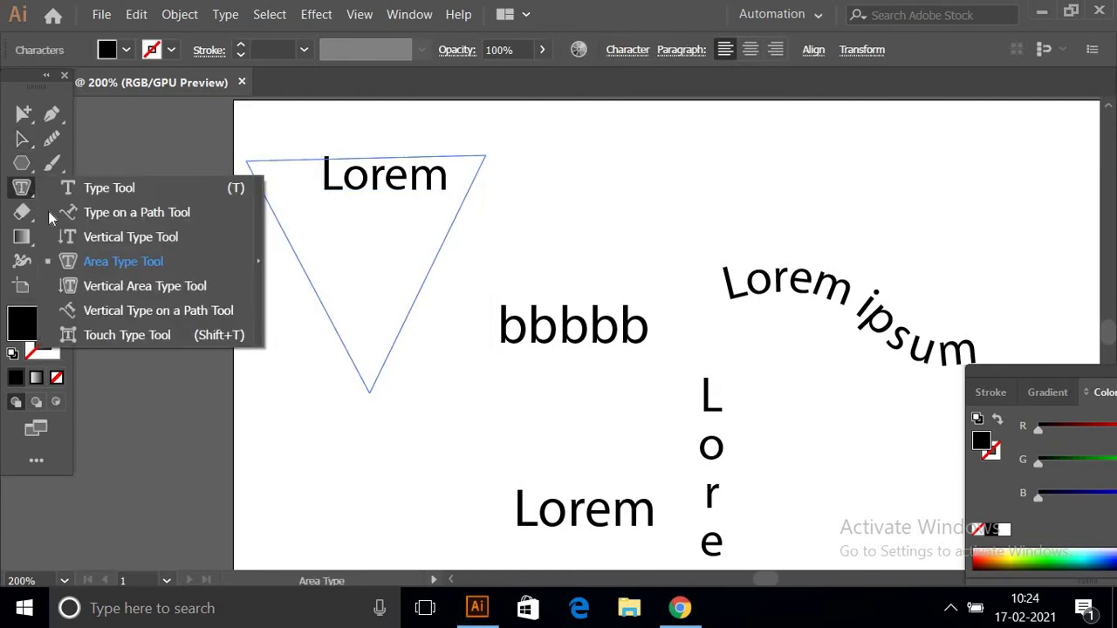
left_click(96, 260)
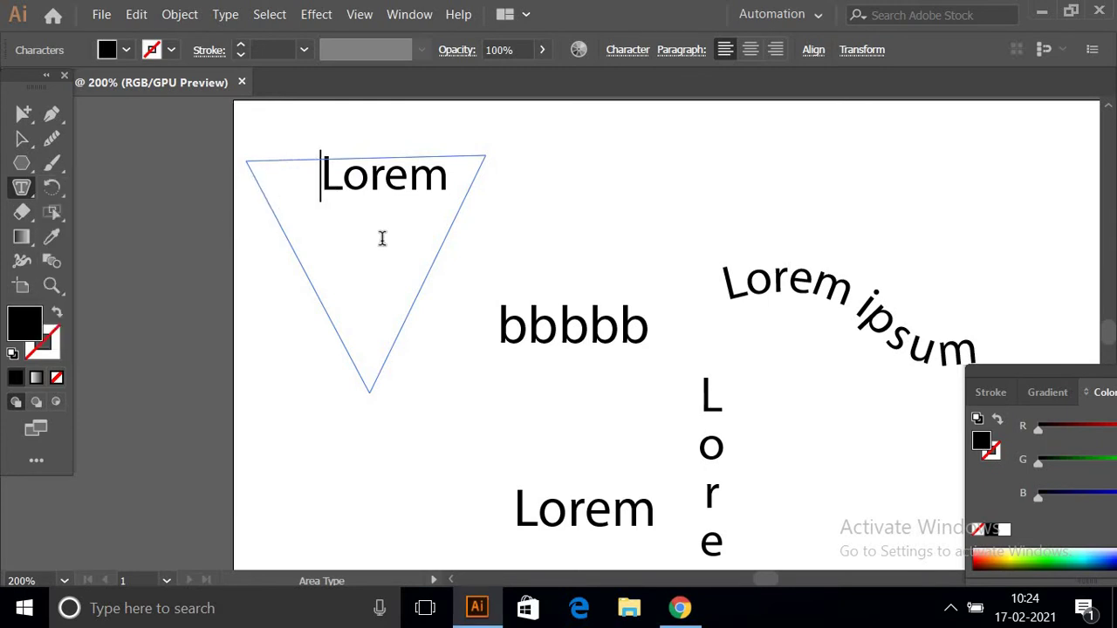
key("Escape")
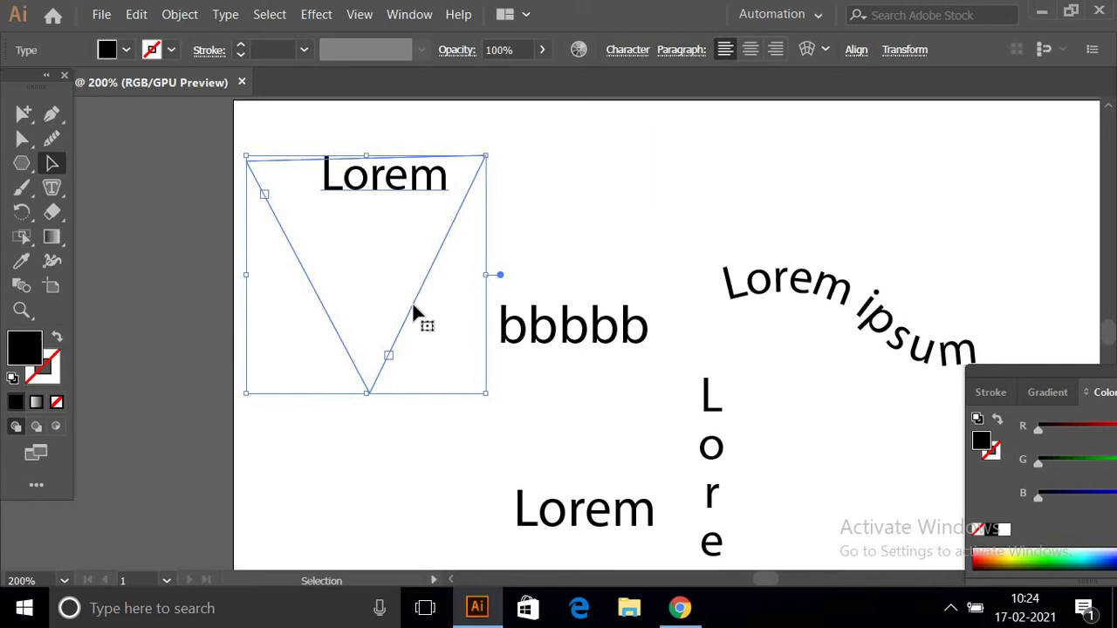
- Drag a duplicate Lorem triangle over bbbbb, then undo with Ctrl+Z
left_click_drag(413, 306, 668, 294)
left_click_drag(730, 298, 730, 298)
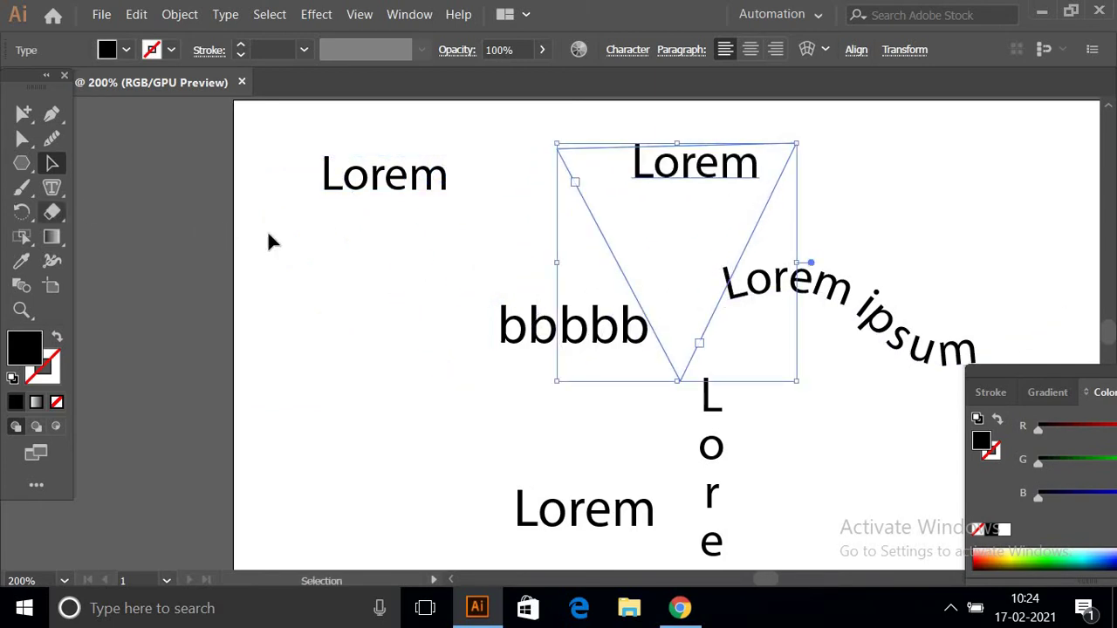
key("ctrl+z")
key("ctrl+z")
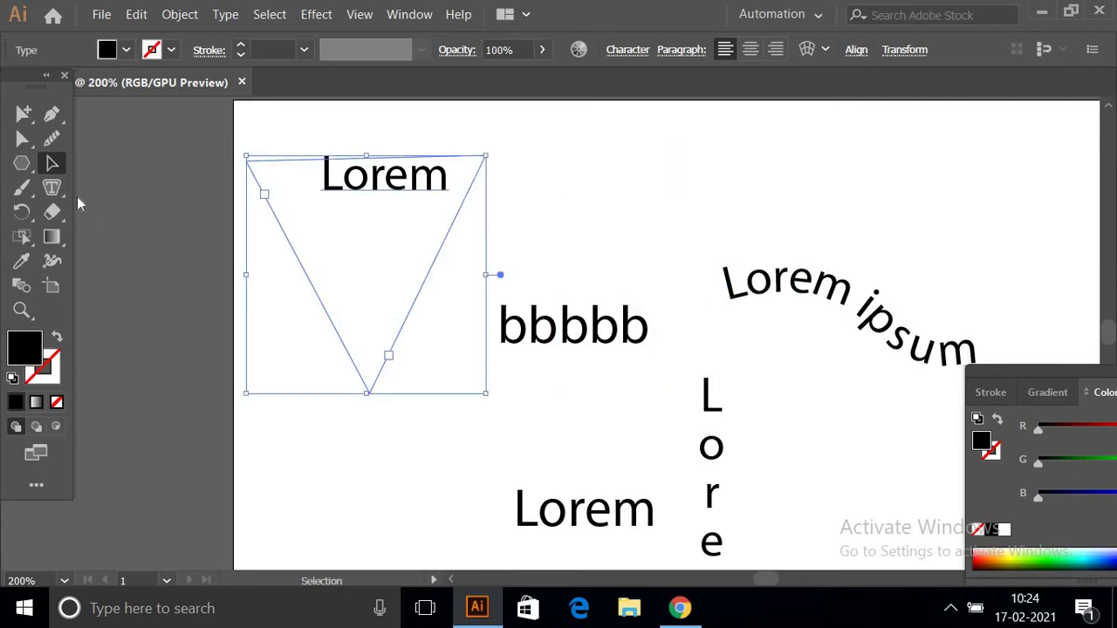
- Draw a downward triangle near the top centre, outlined in black with no fill
left_click(19, 164)
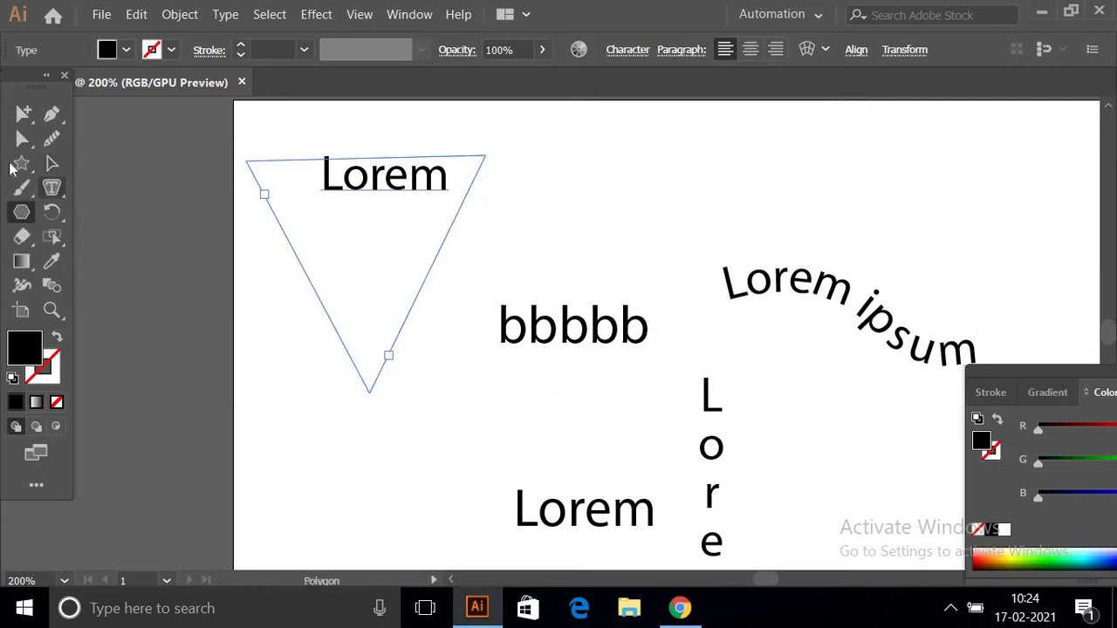
left_click(19, 166)
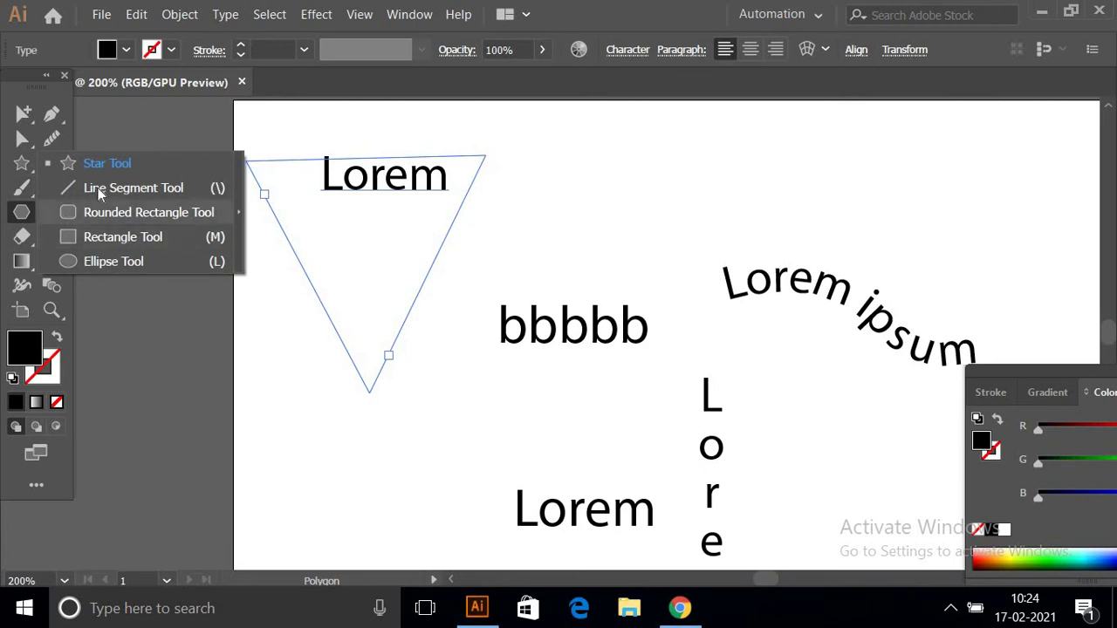
left_click(19, 174)
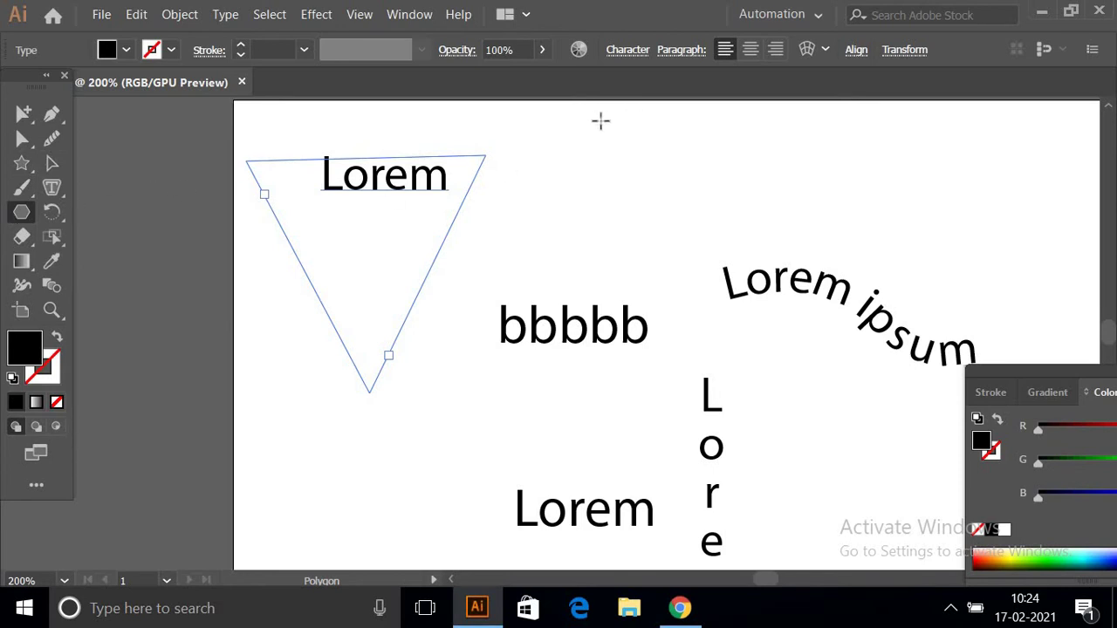
left_click_drag(567, 148, 567, 231)
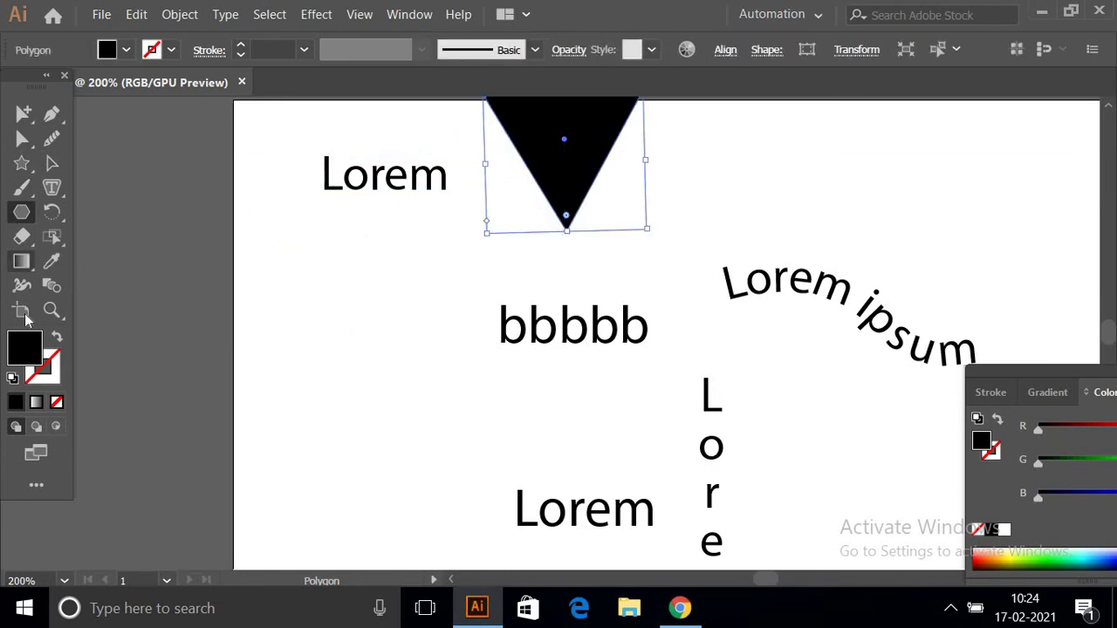
left_click(54, 342)
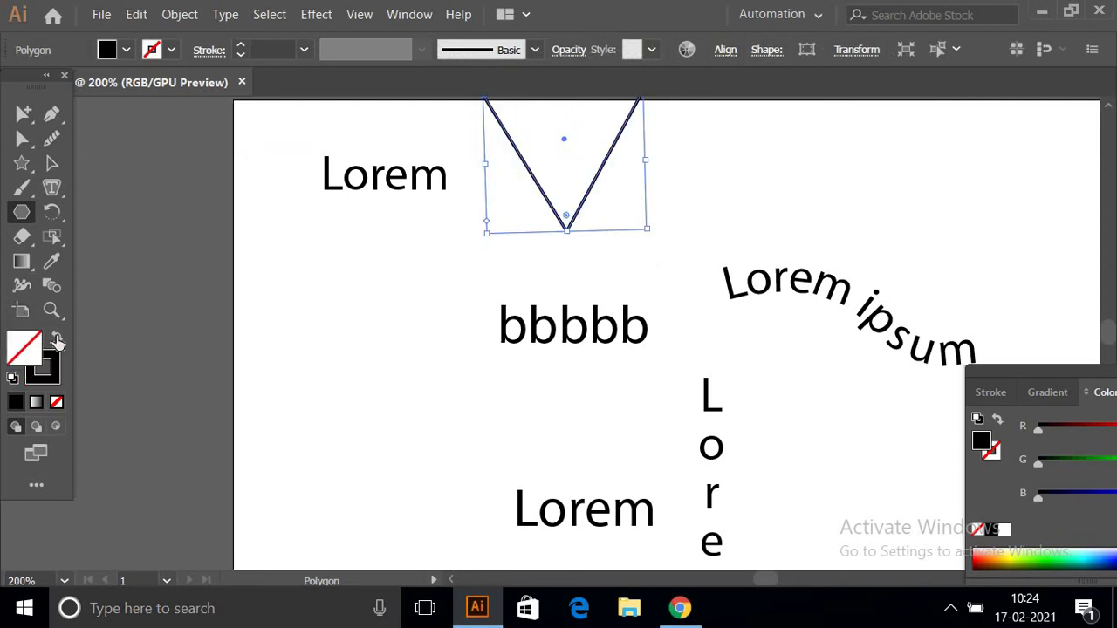
left_click(52, 163)
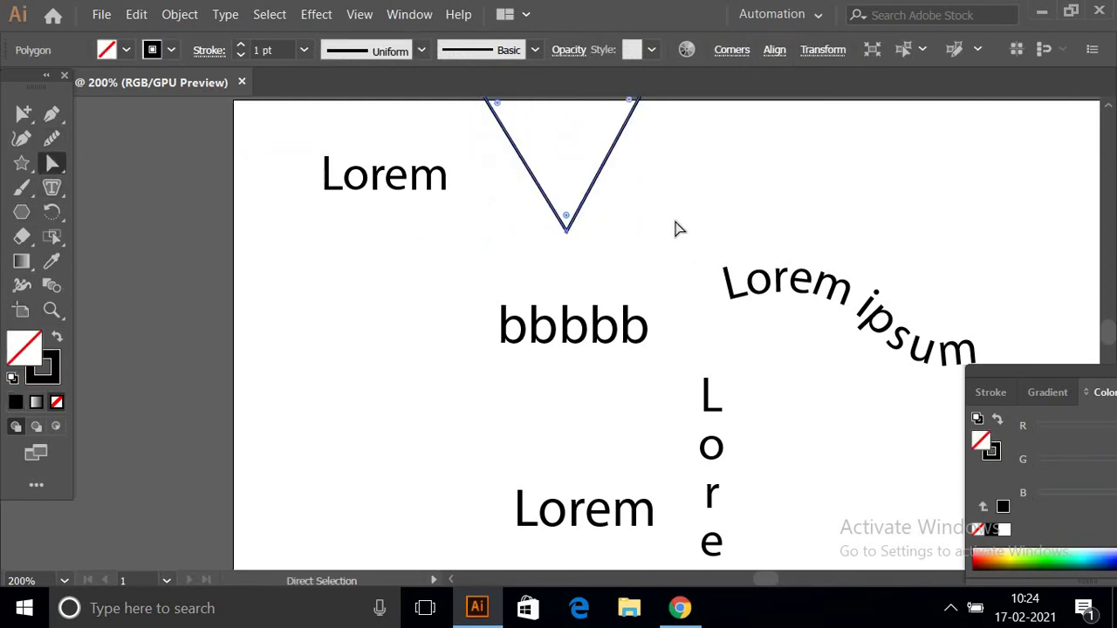
- Move the triangle down and enlarge it to about 98 × 83 pt over bbbbb
left_click(567, 230)
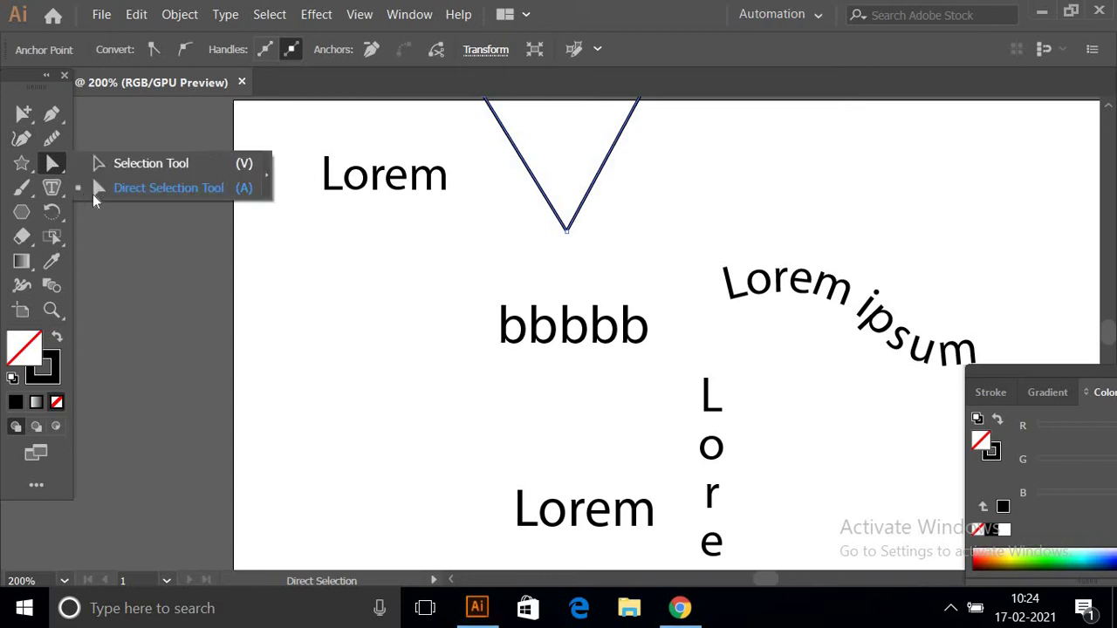
left_click_drag(49, 166, 130, 160)
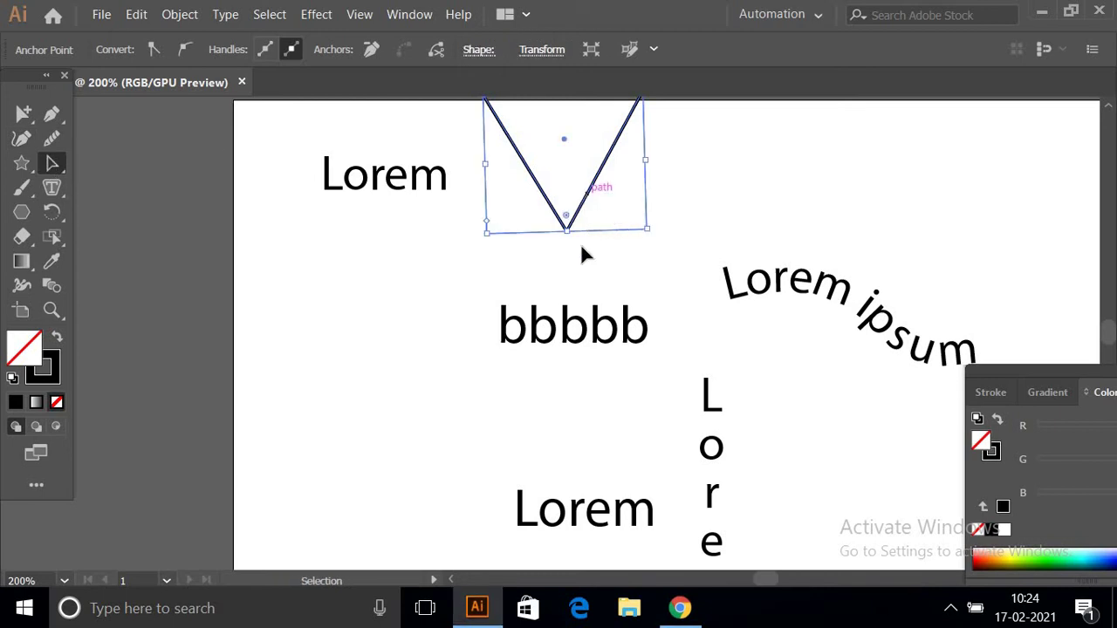
left_click_drag(571, 228, 563, 293)
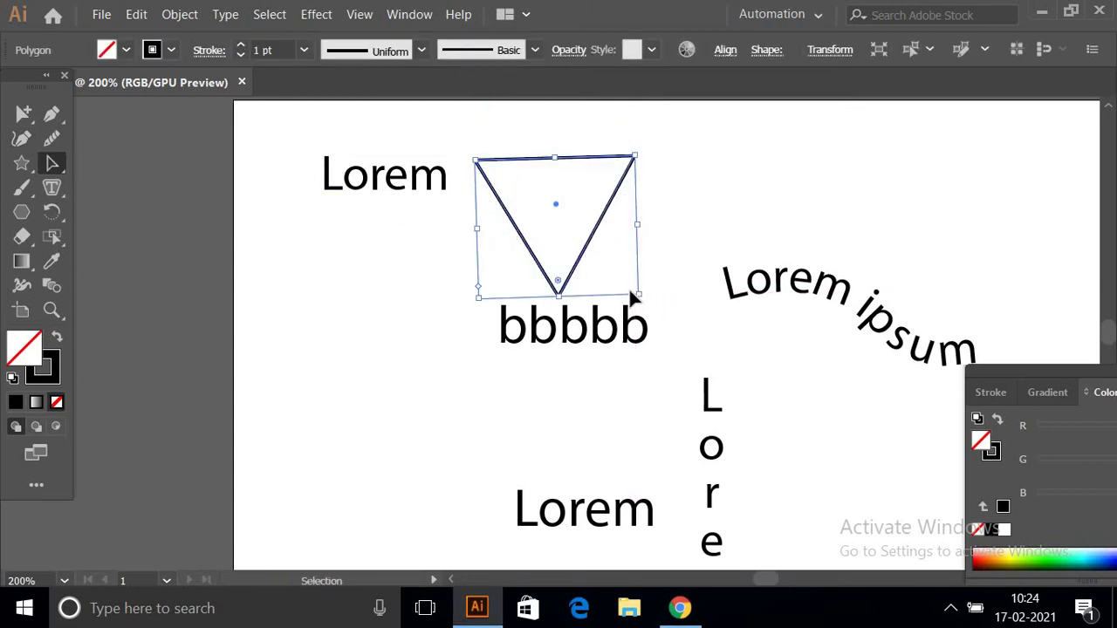
left_click_drag(646, 299, 730, 367)
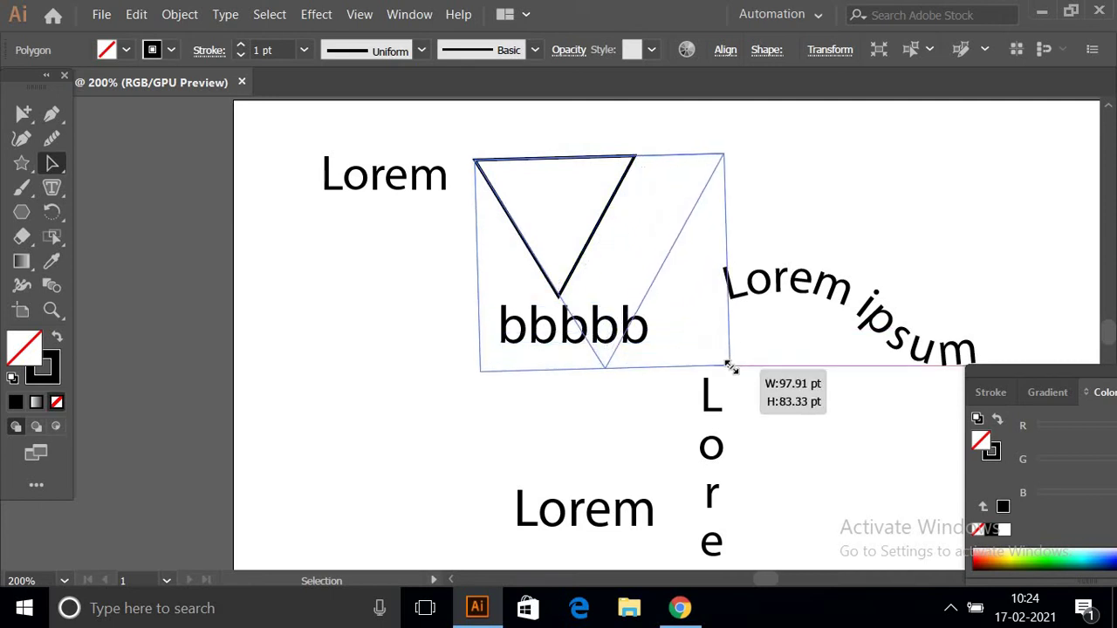
left_click(51, 192)
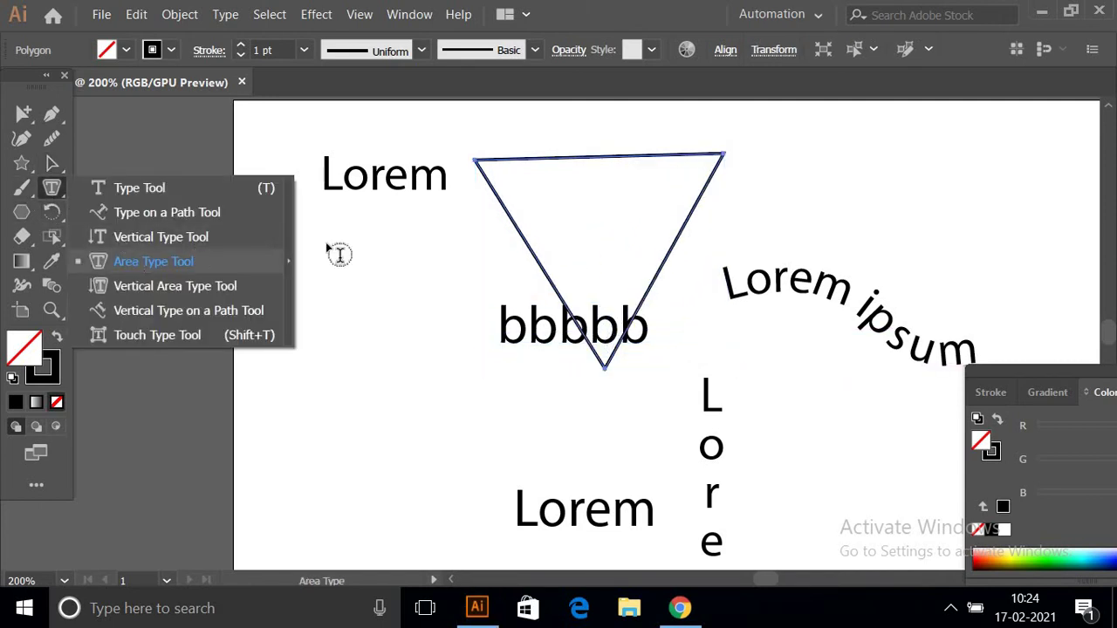
- Fill the enlarged triangle with Lorem ipsum placeholder area text and stop editing it
left_click(534, 159)
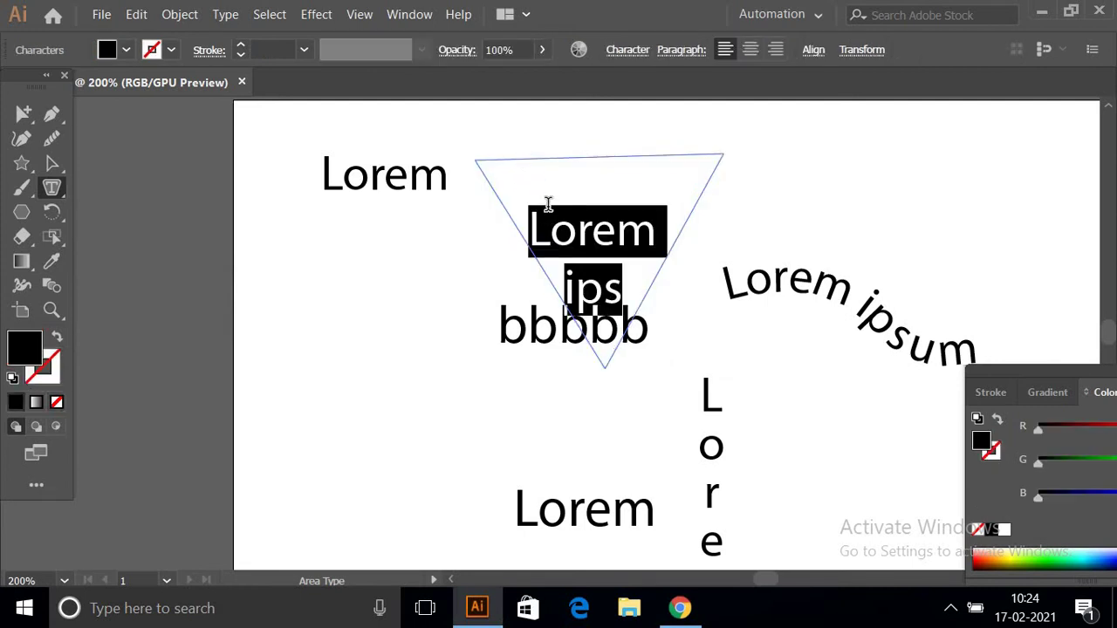
left_click(23, 186)
left_click(22, 163)
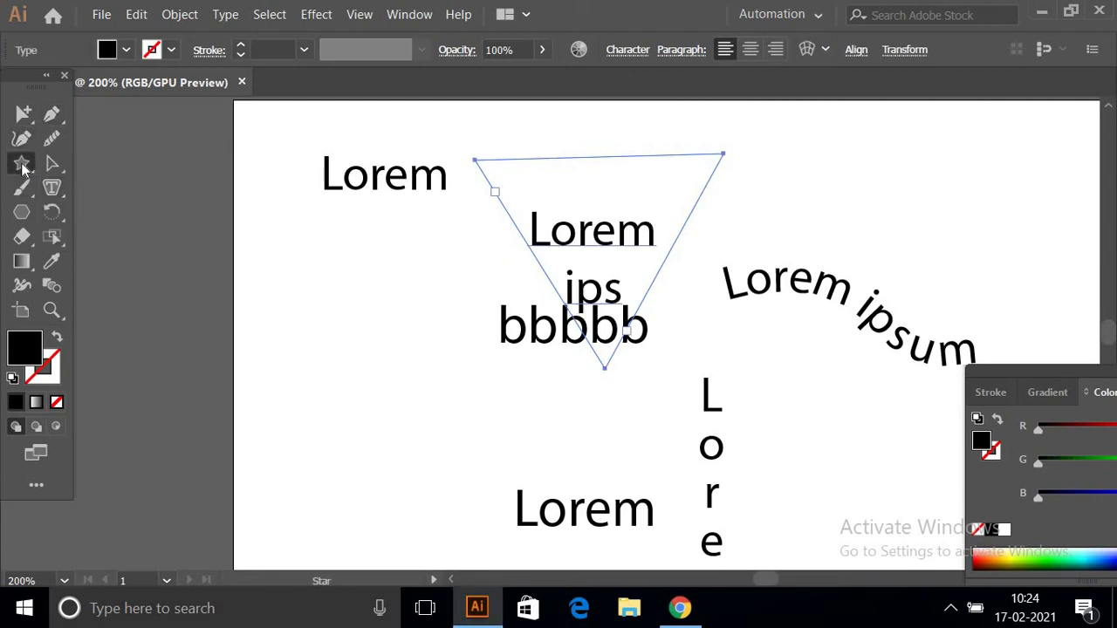
- Marquee-select all the text and shapes on the artboard
left_click(48, 185)
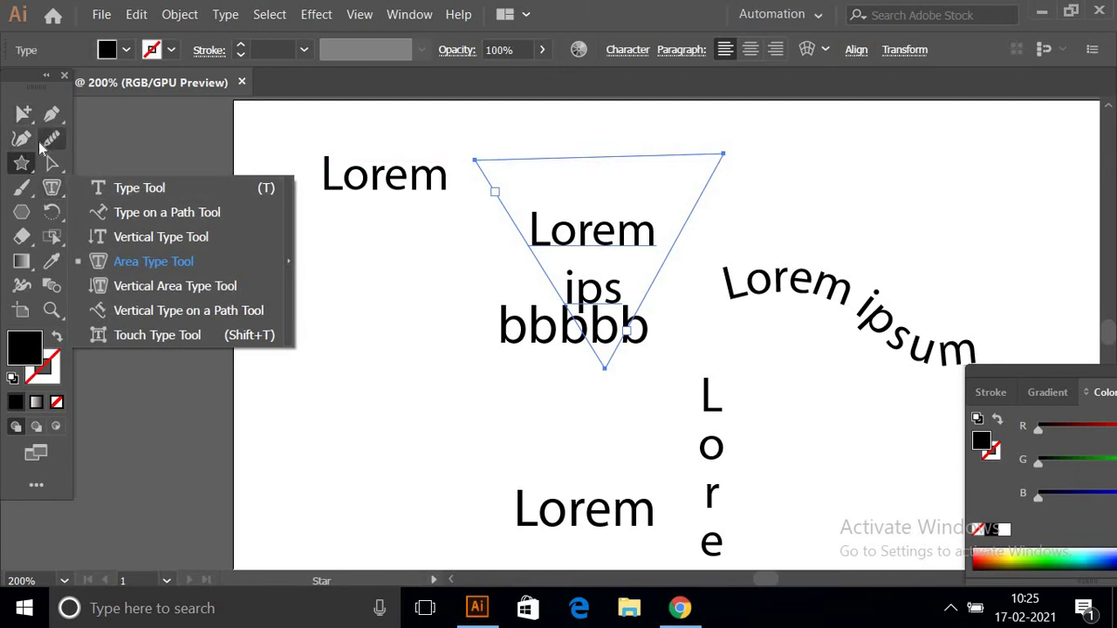
left_click(49, 166)
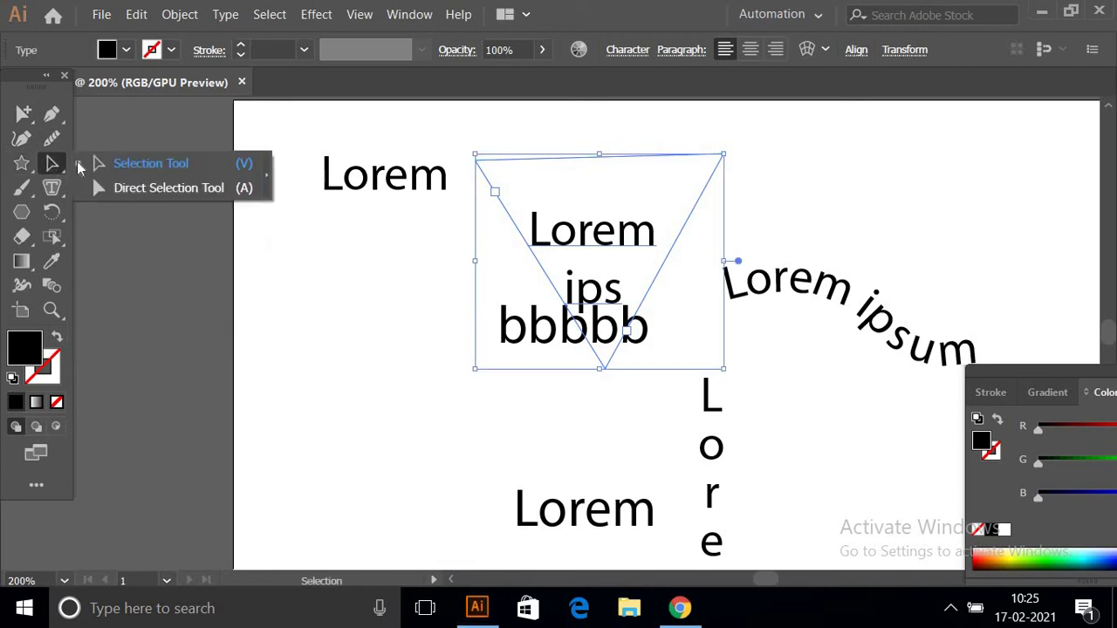
left_click_drag(51, 166, 114, 185)
mouse_move(314, 138)
left_mouse_down()
mouse_move(859, 510)
mouse_move(808, 449)
left_mouse_up()
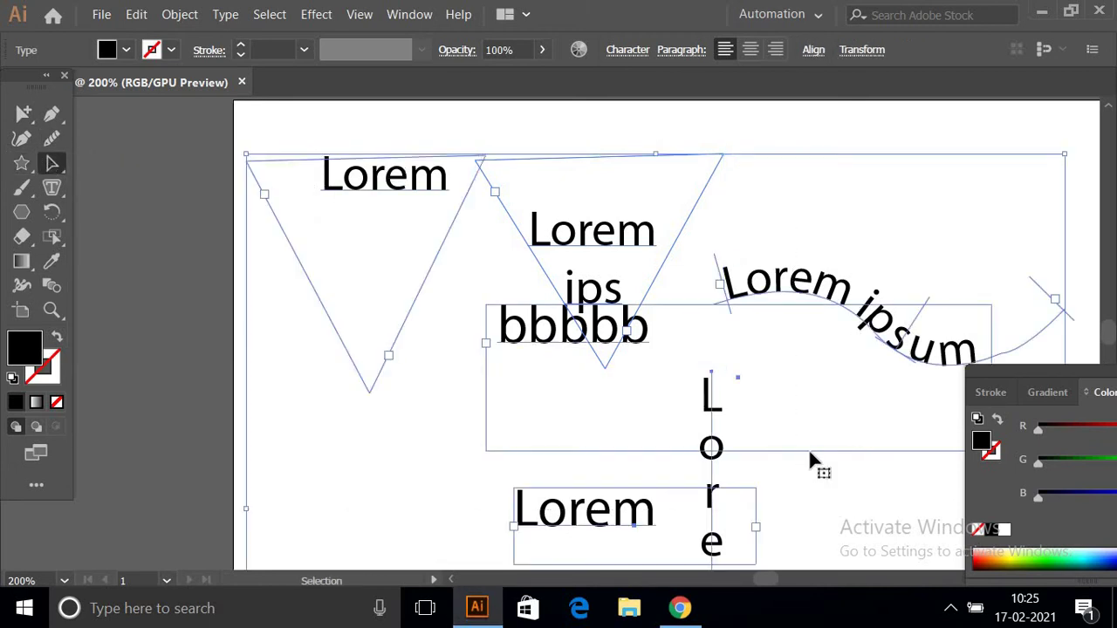
- Delete the selected objects and draw an unfilled, black-outlined triangle near the top left
key("Delete")
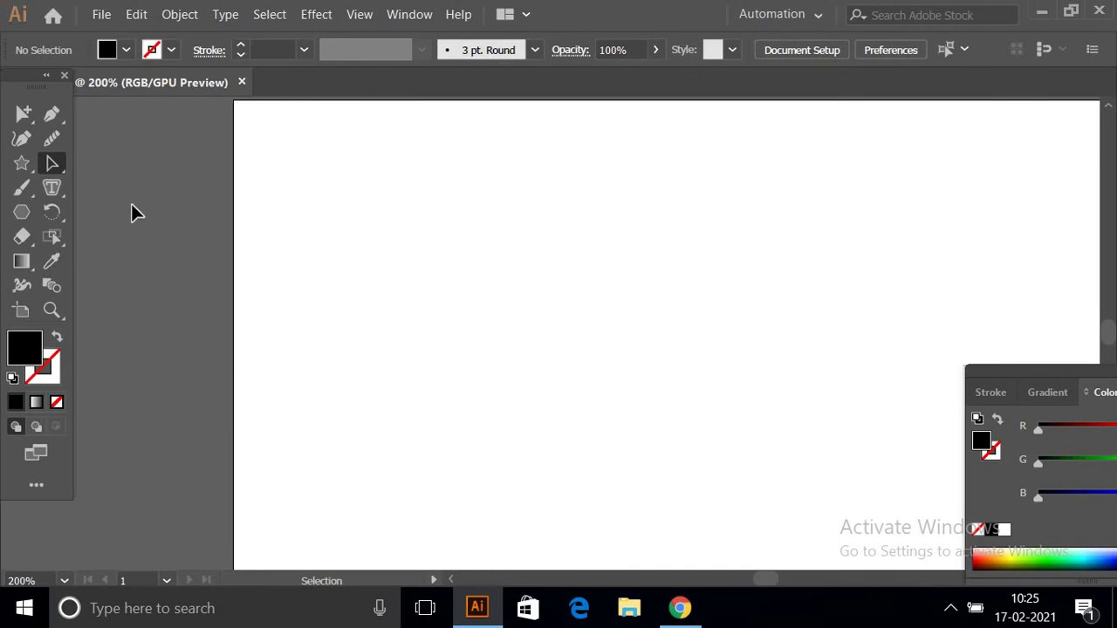
left_click(58, 189)
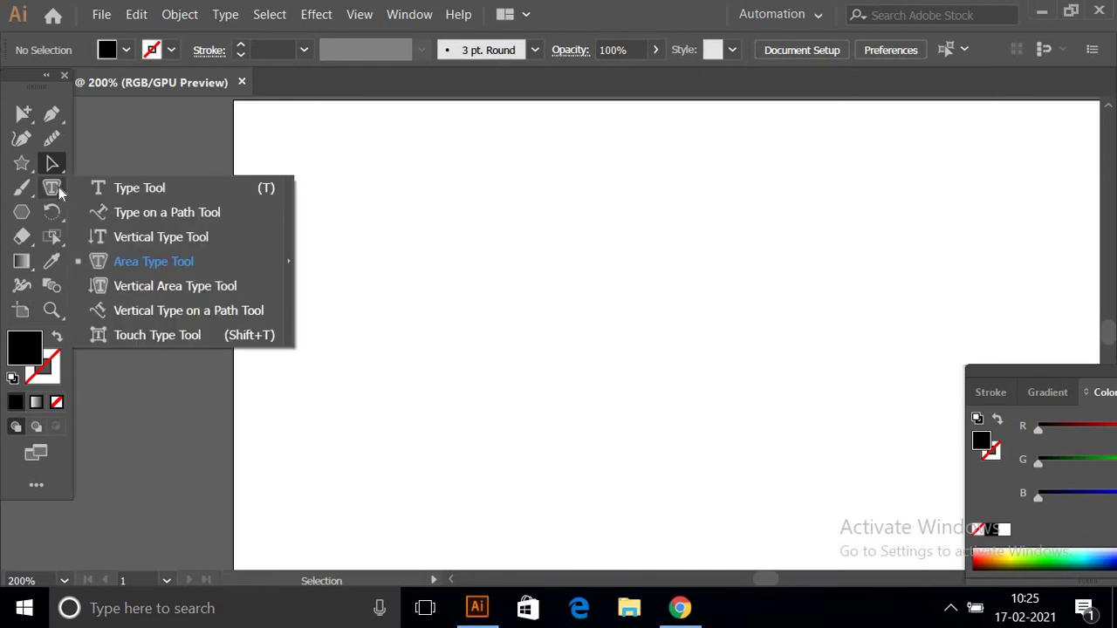
left_click(22, 212)
left_click_drag(524, 178, 489, 306)
left_click(57, 338)
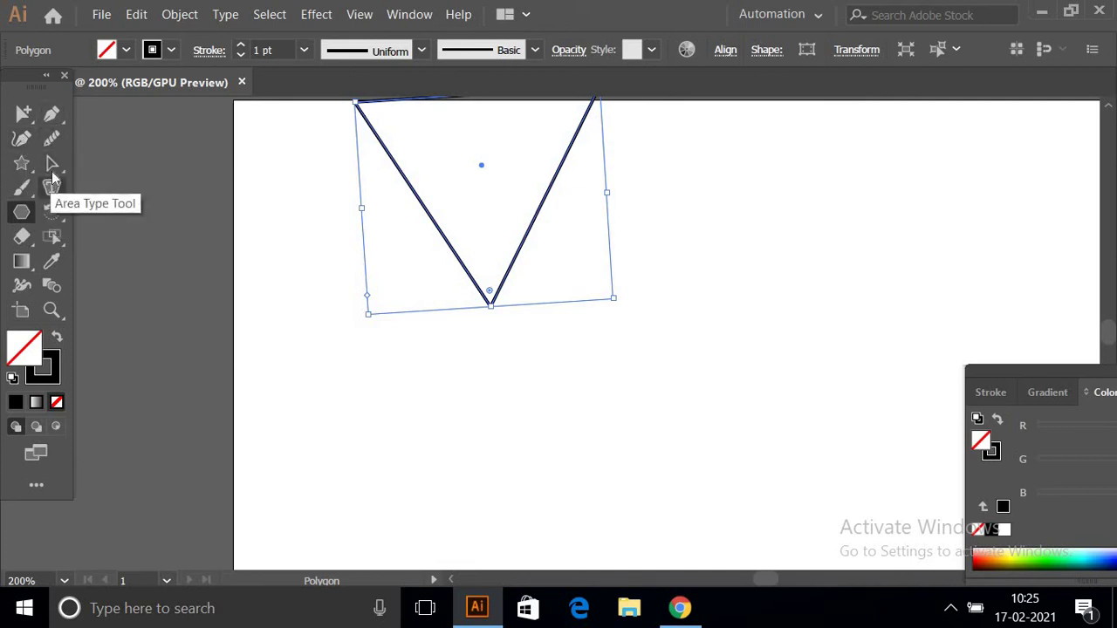
- Move the triangle slightly down and rotate it back to level, about 182°
left_click(51, 163)
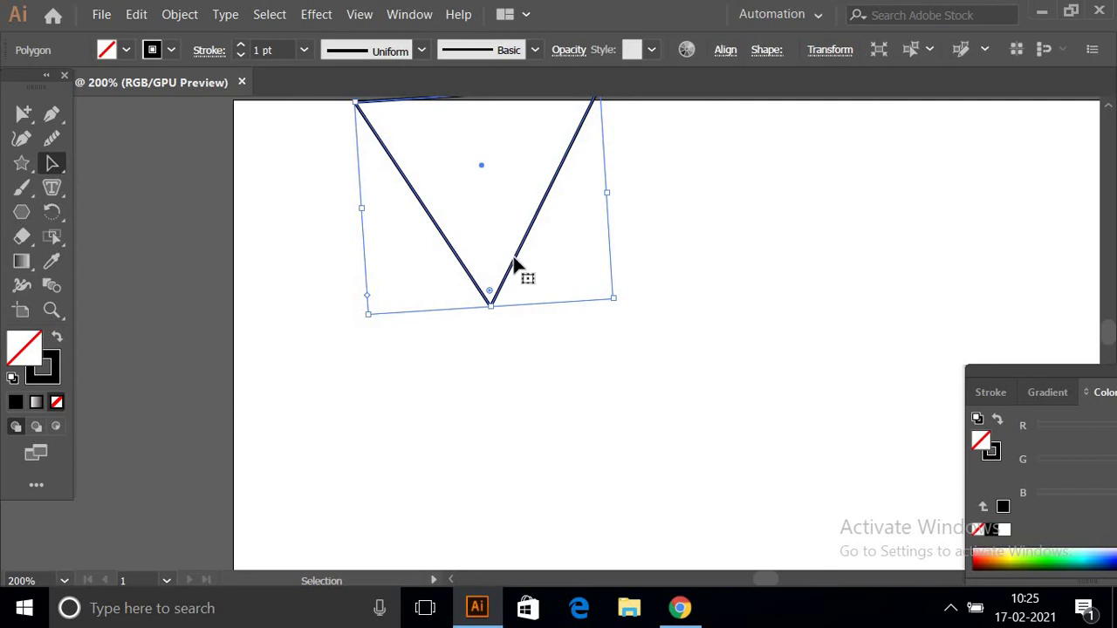
left_click_drag(515, 263, 515, 298)
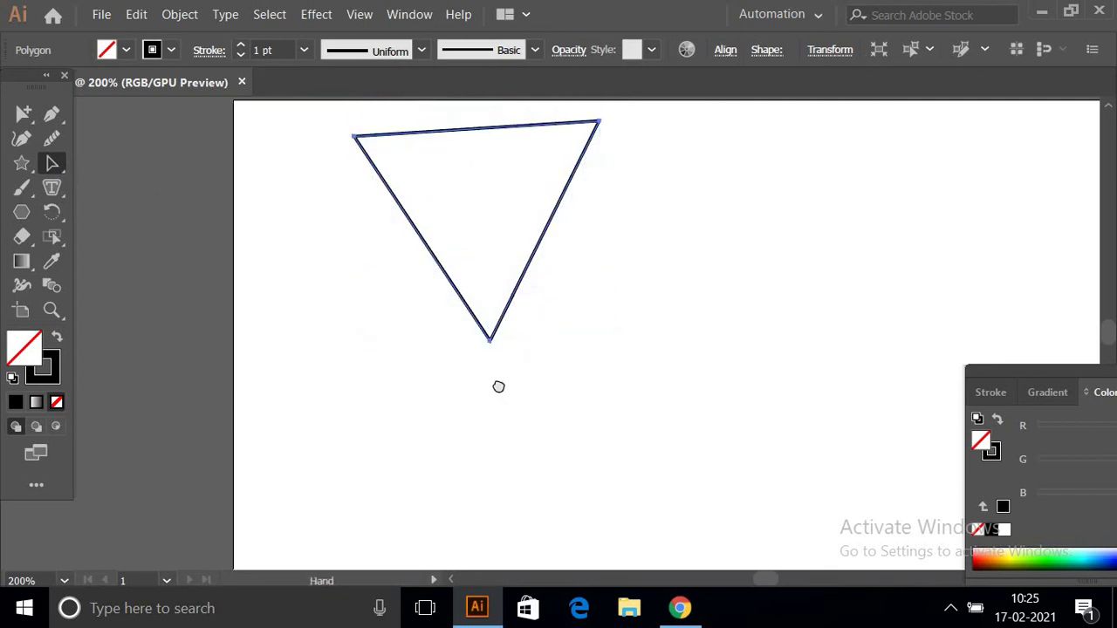
left_click_drag(499, 387, 409, 363)
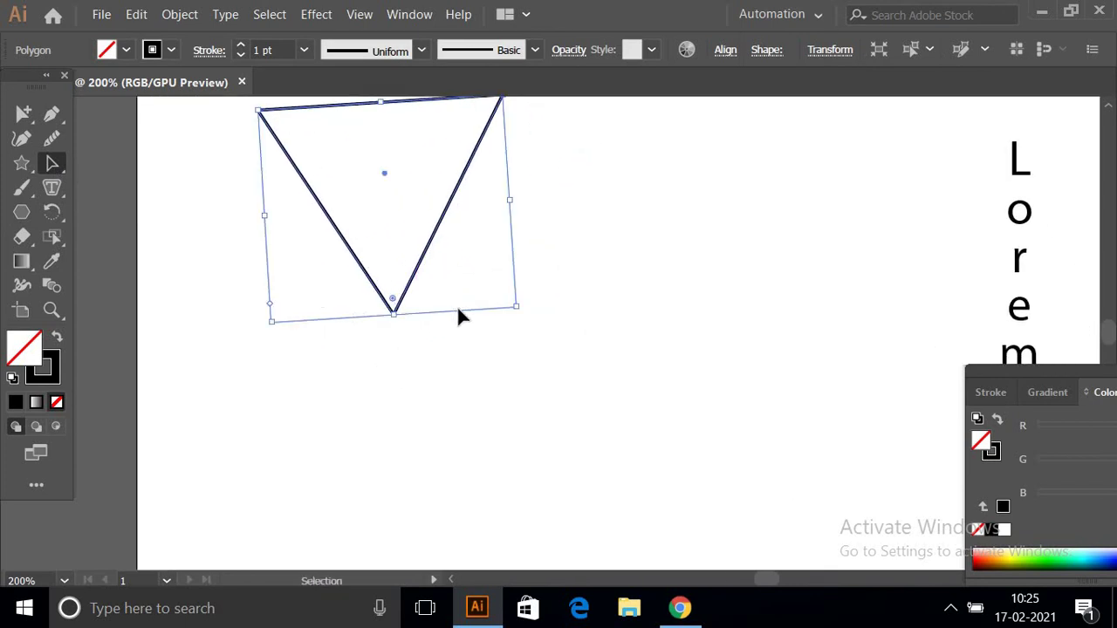
left_click_drag(526, 312, 521, 326)
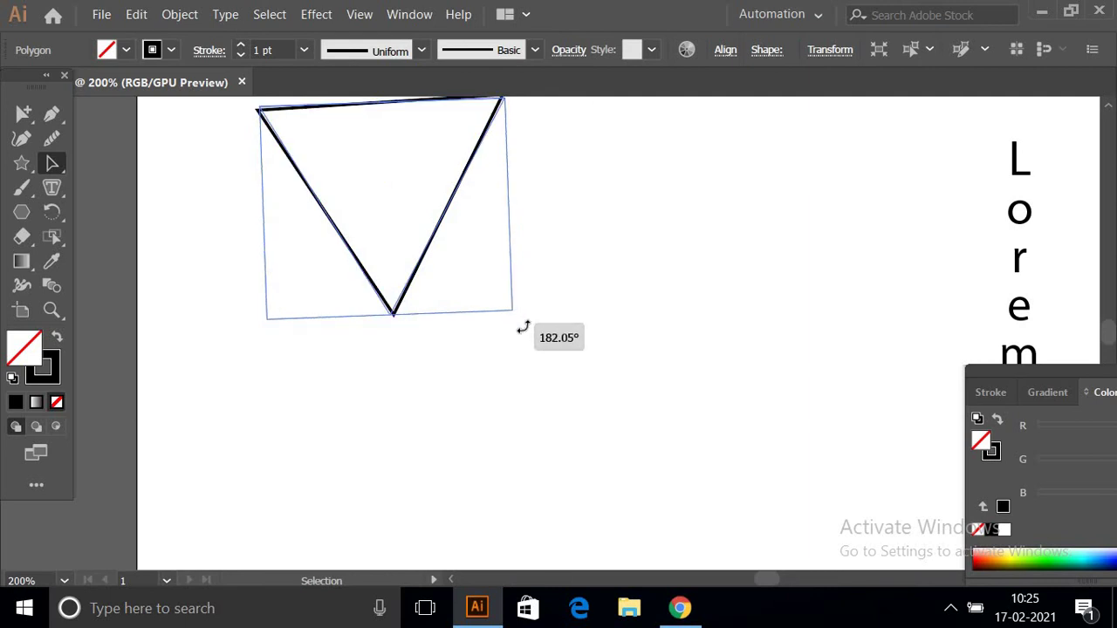
- Fill the triangle with vertical Lorem placeholder text using the Vertical Area Type tool
left_click(48, 189)
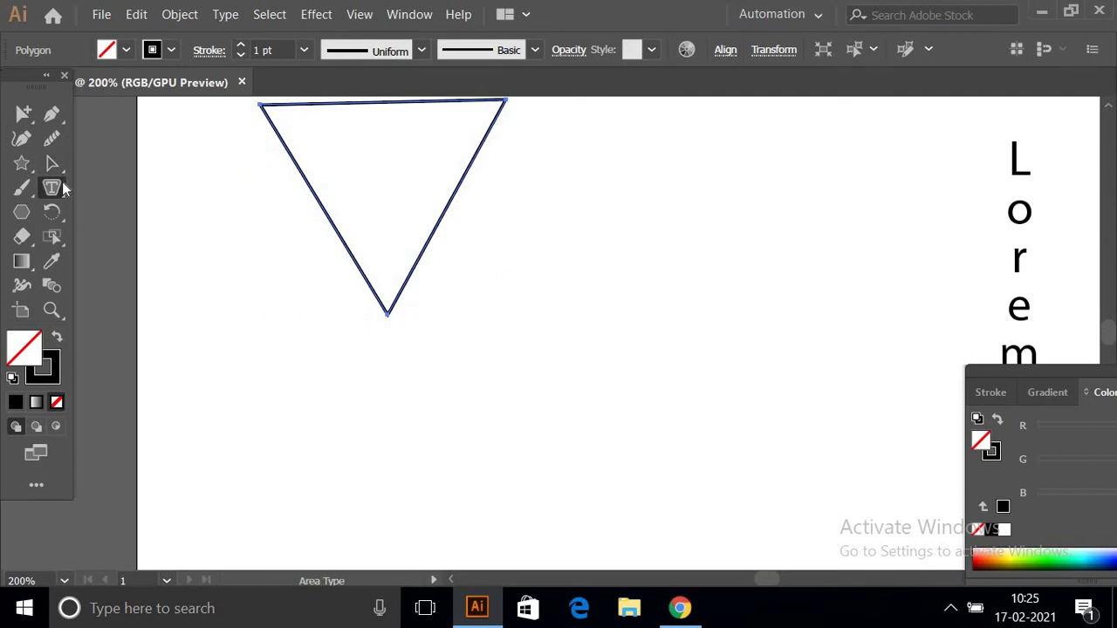
left_click(59, 188)
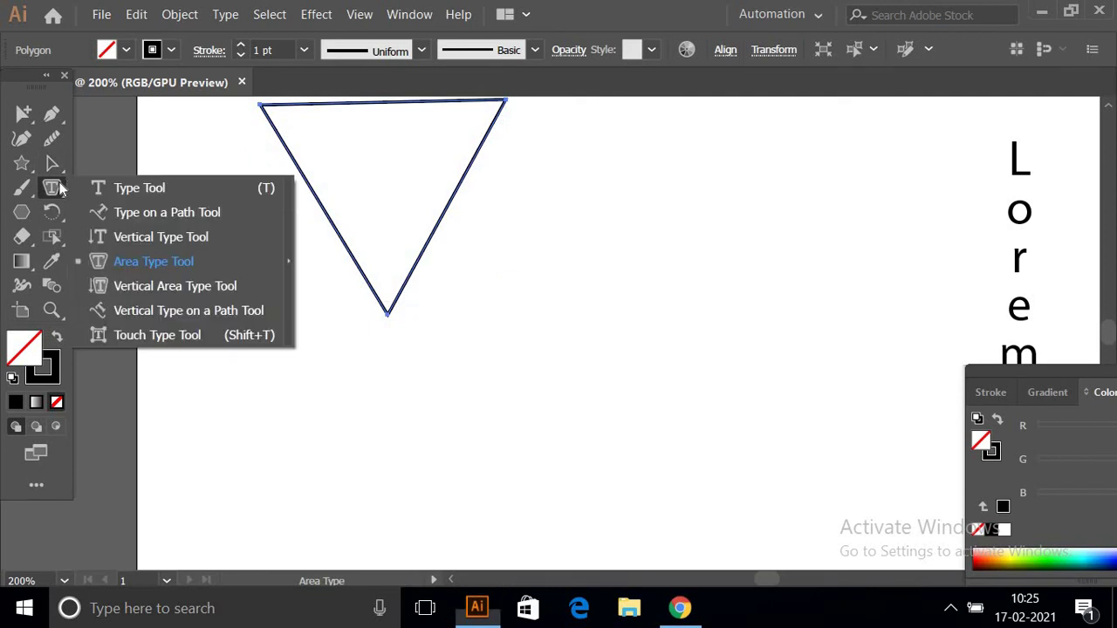
left_click(131, 286)
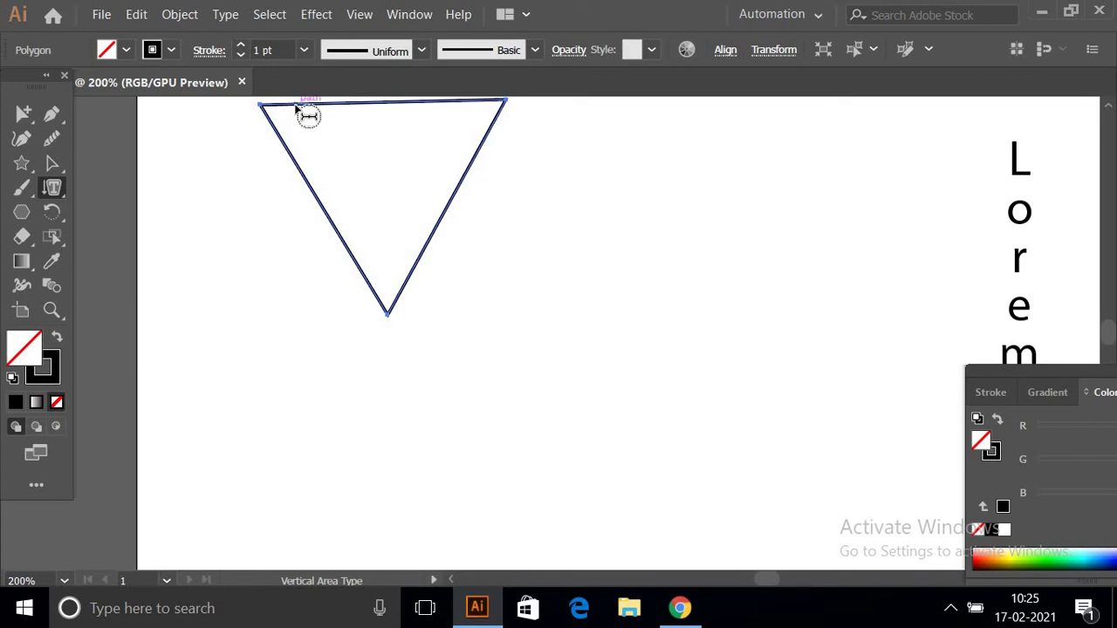
left_click(308, 116)
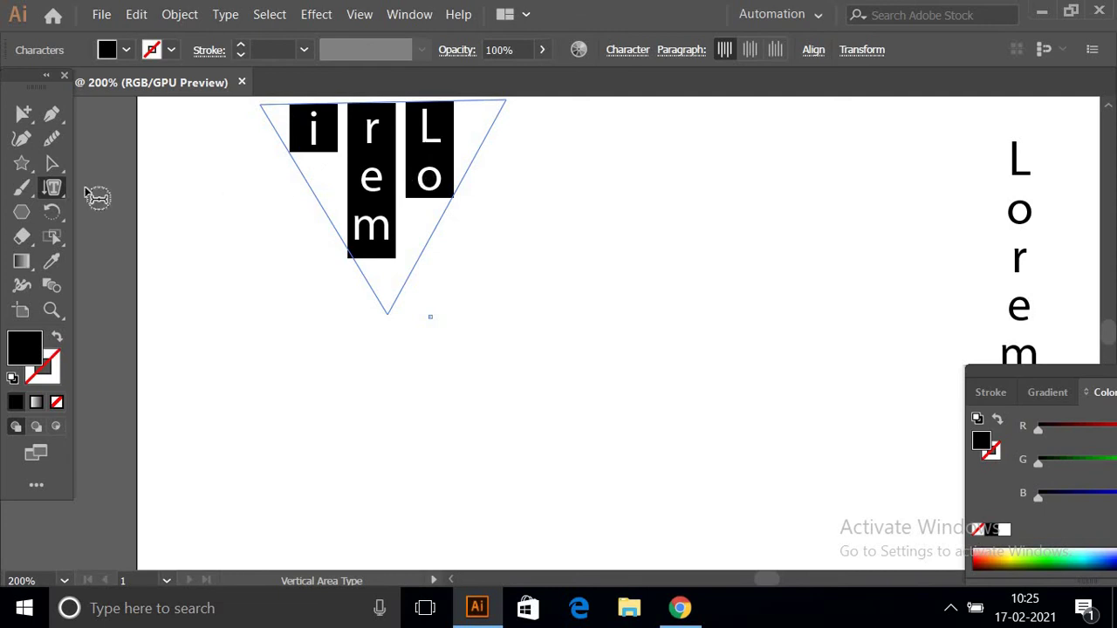
left_click(50, 187)
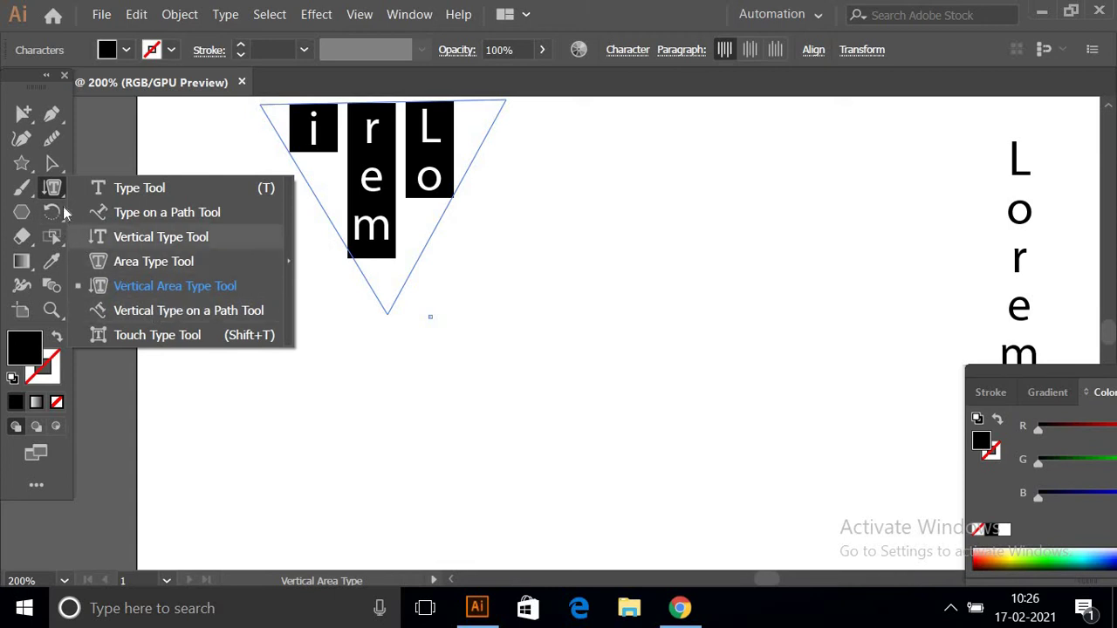
- Draw a wavy open curve below the triangle text with the Pen tool, no fill, black stroke
left_click(52, 113)
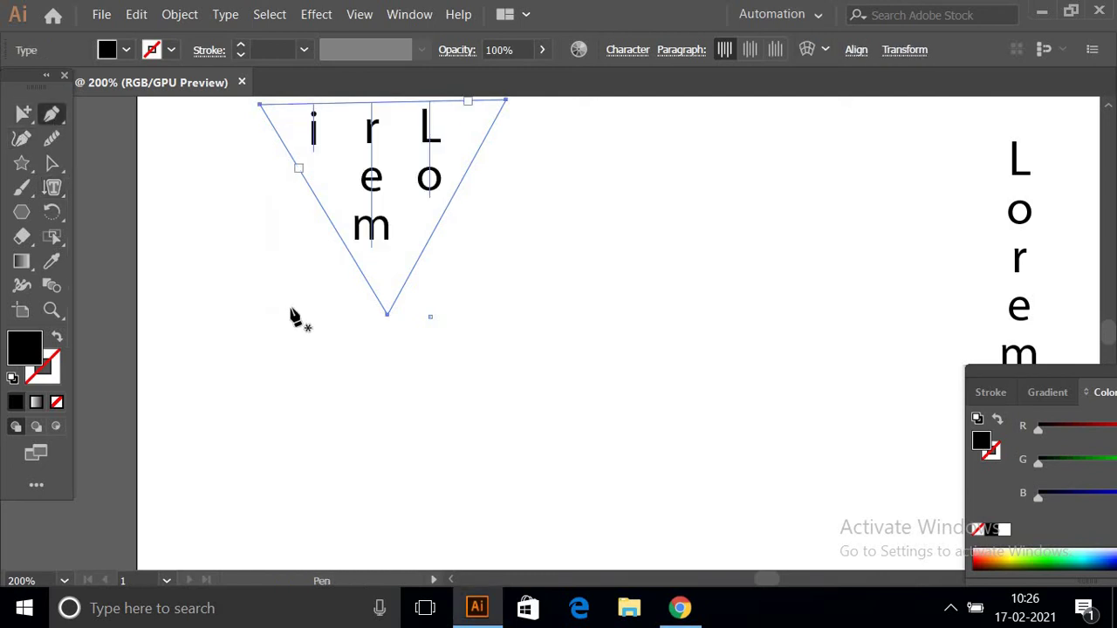
left_click(294, 314)
mouse_move(394, 344)
left_mouse_down()
mouse_move(530, 333)
mouse_move(581, 390)
left_mouse_up()
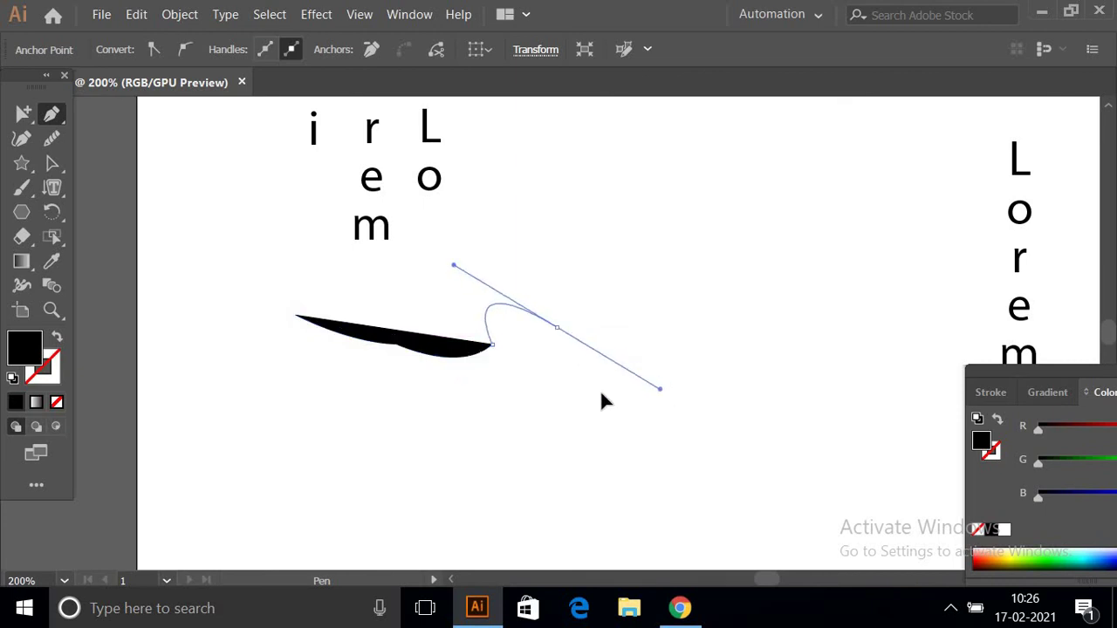
left_click(55, 338)
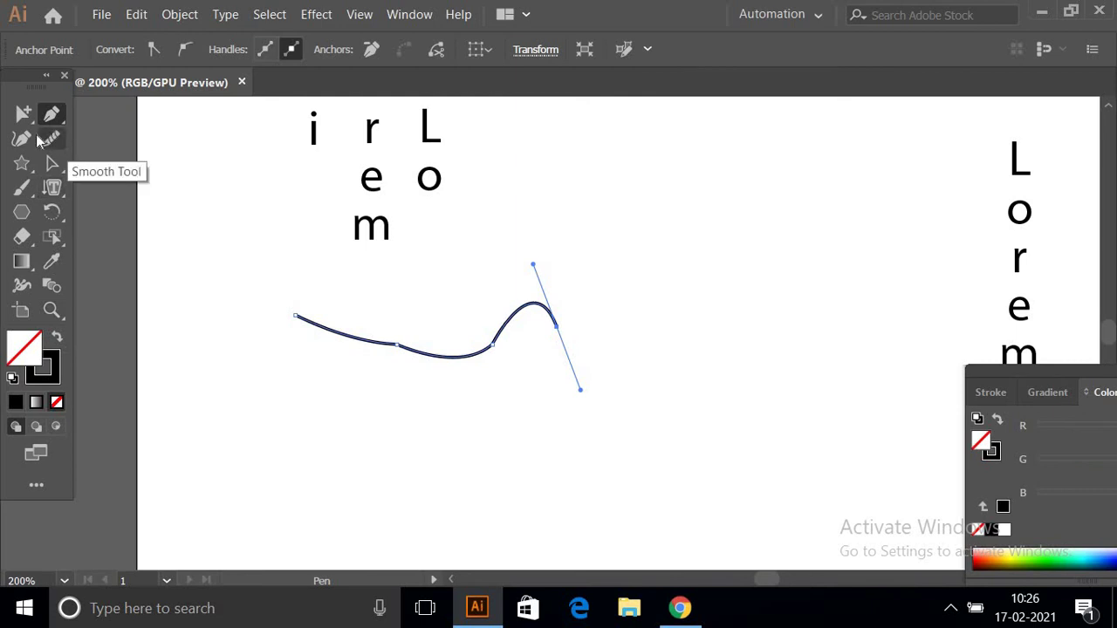
right_click(50, 189)
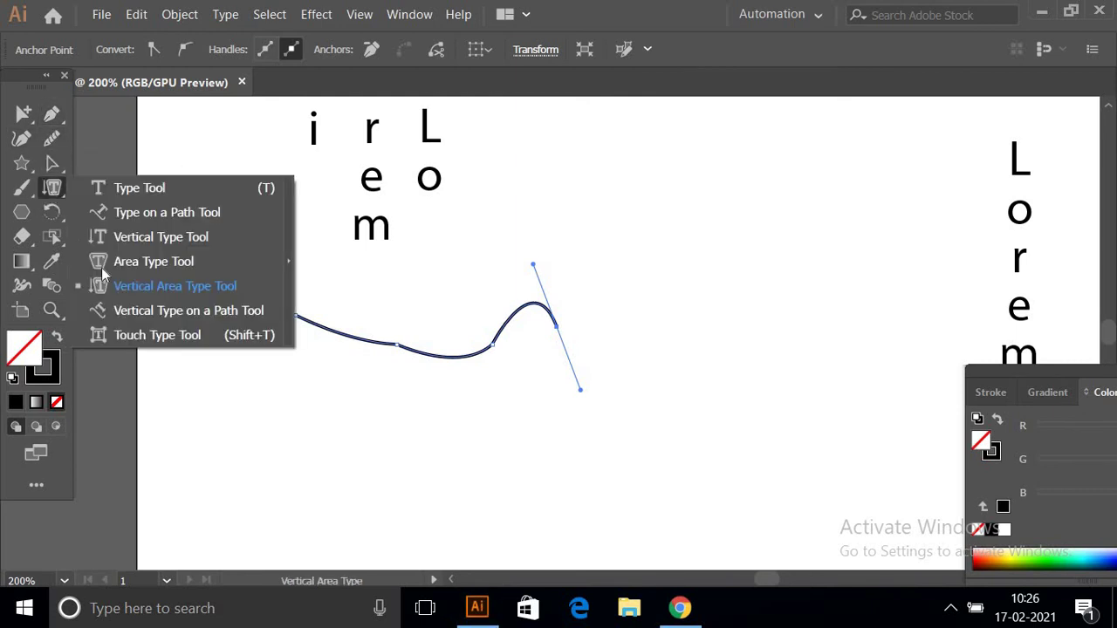
left_click(131, 313)
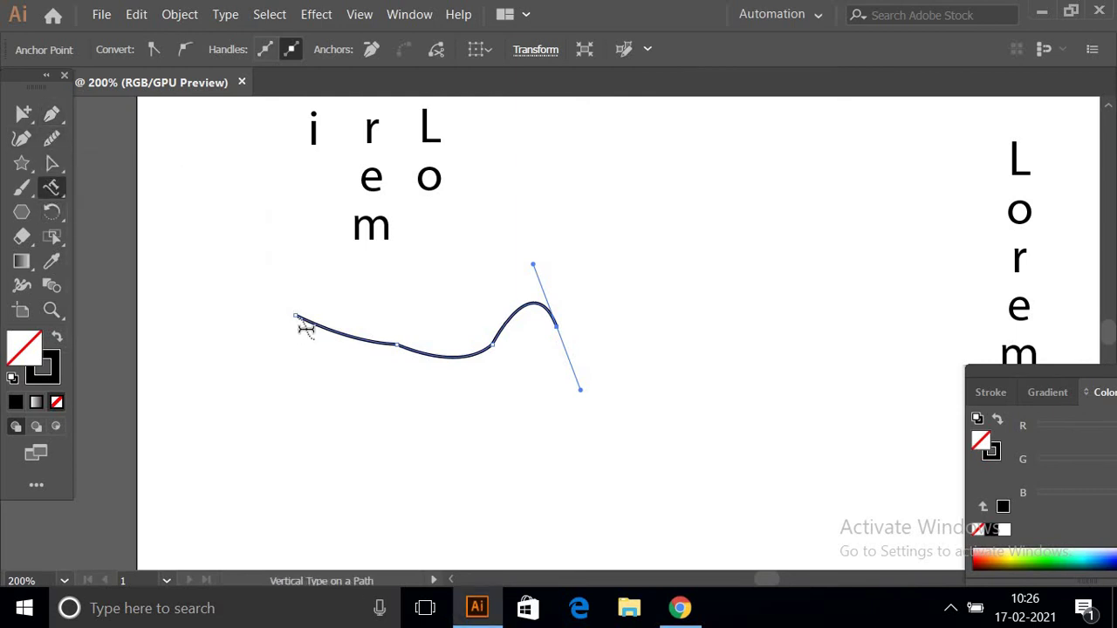
- Place vertical Lorem placeholder text along the wavy curve
left_click(309, 321)
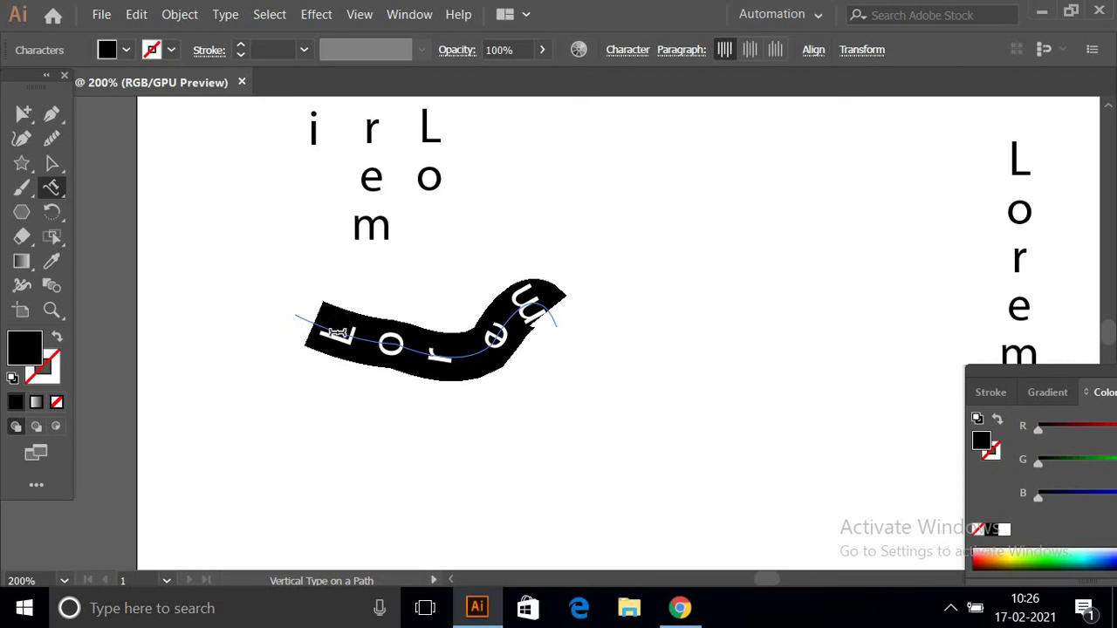
left_click(39, 194)
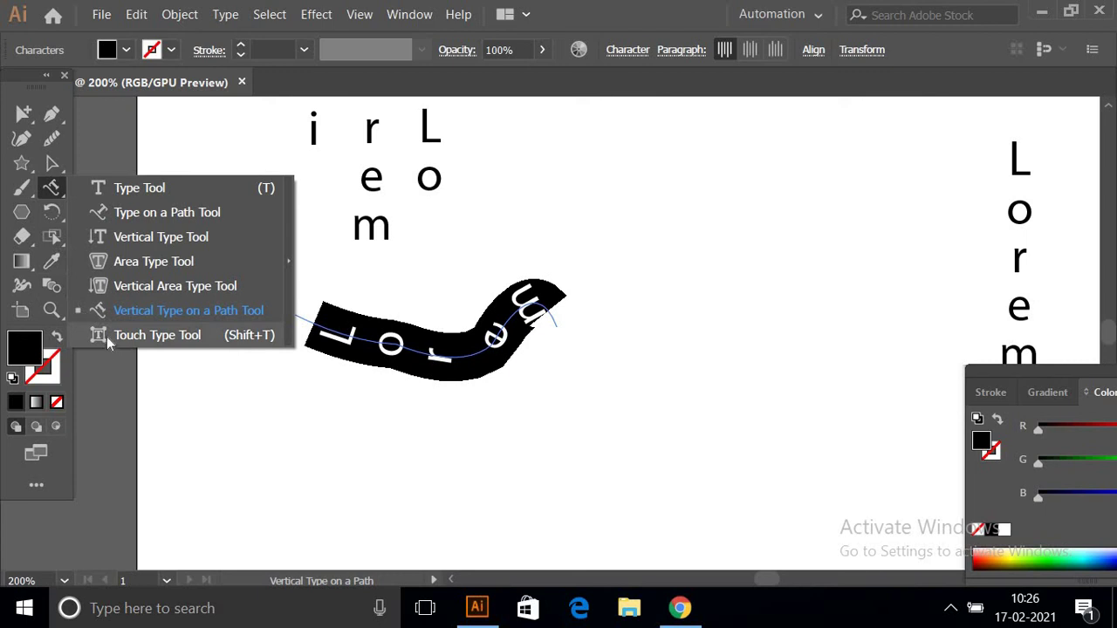
- Create an 87 × 26 pt horizontal text frame with placeholder 'Lorem' right of the curved text
key("Escape")
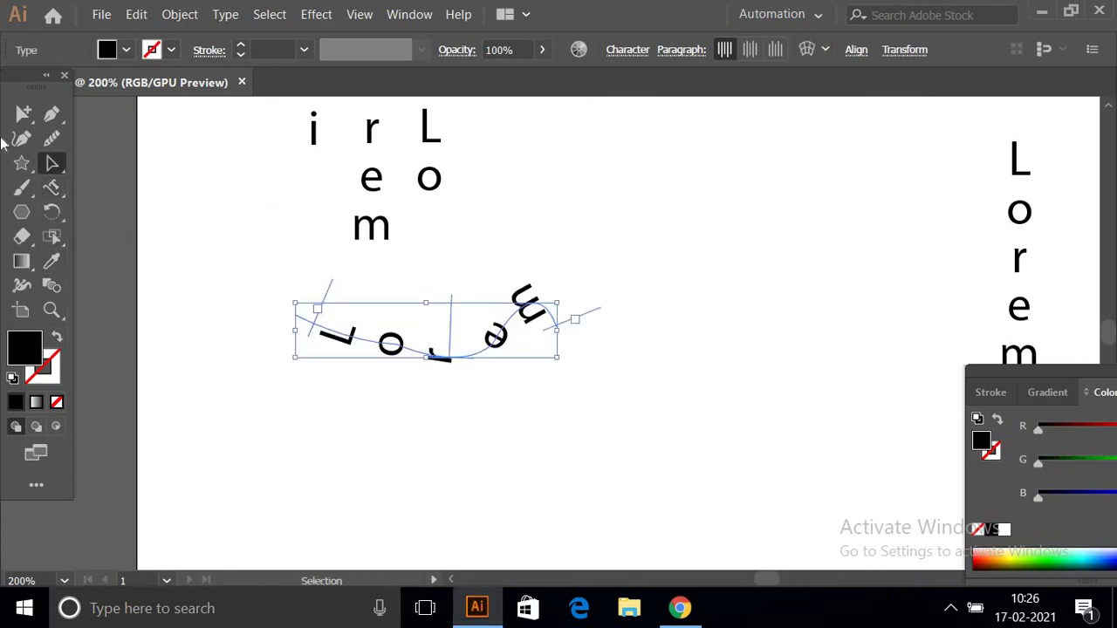
right_click(52, 171)
left_click(50, 192)
right_click(50, 190)
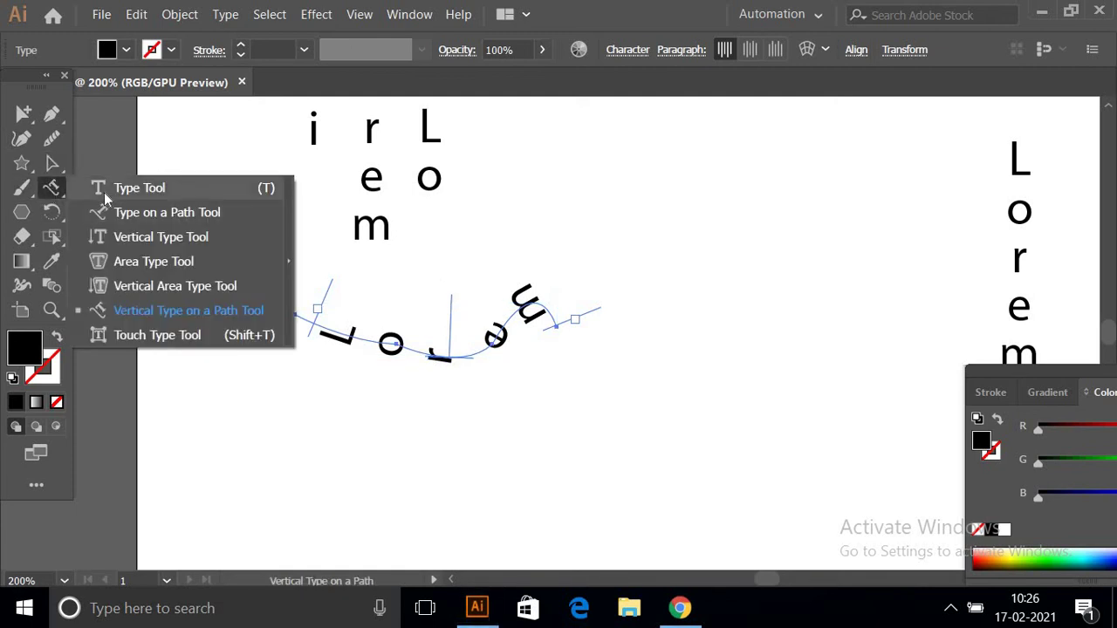
left_click(139, 187)
left_click_drag(632, 276, 858, 338)
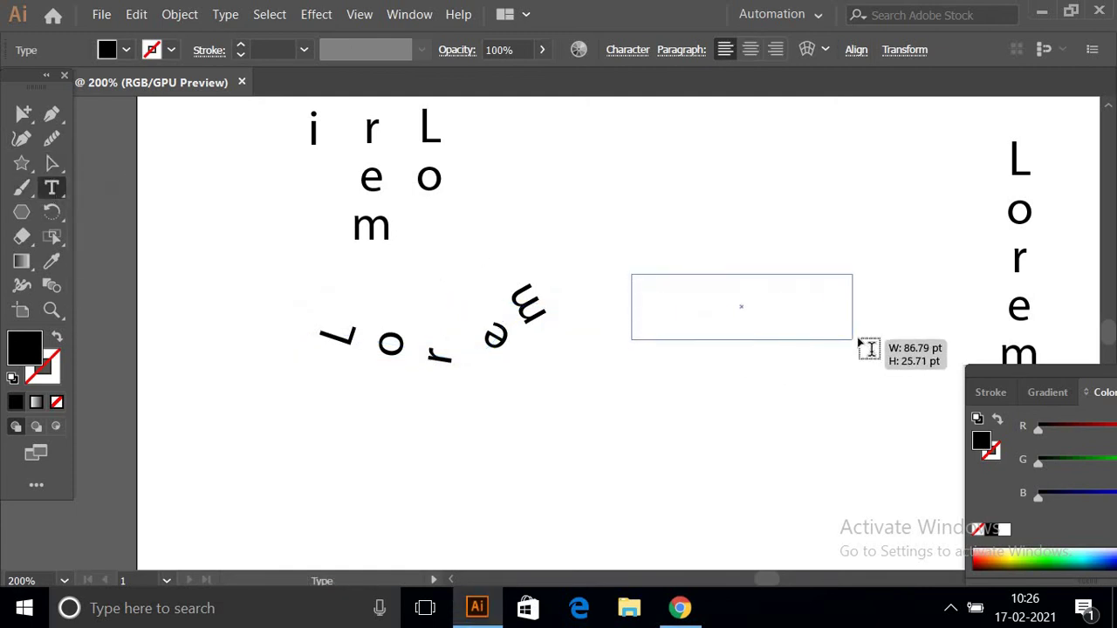
type("Lorem")
left_click(694, 295)
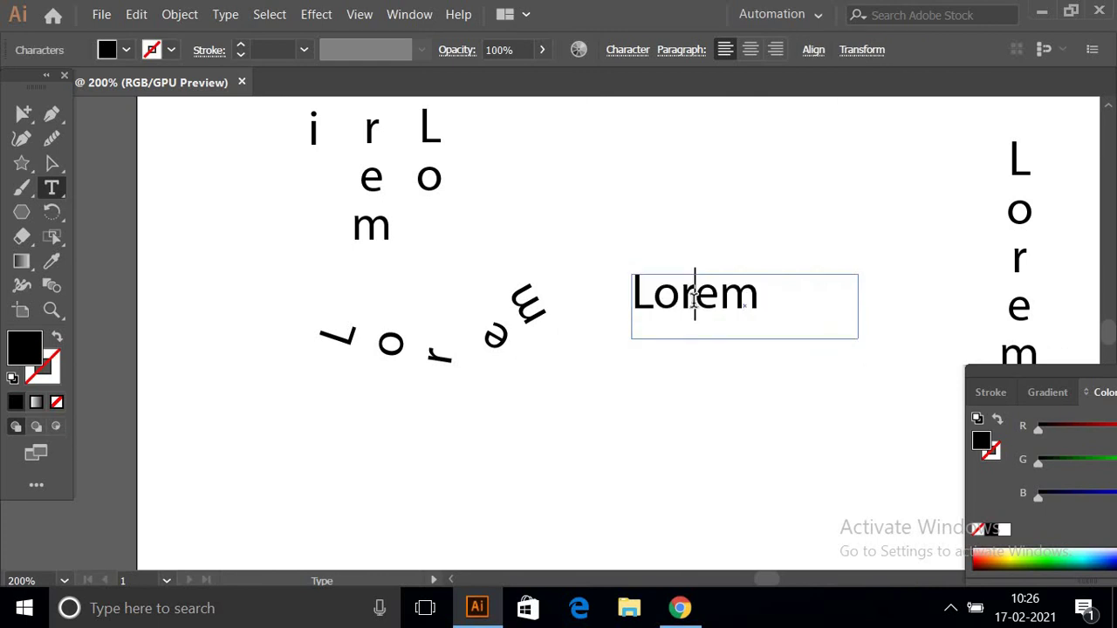
right_click(49, 194)
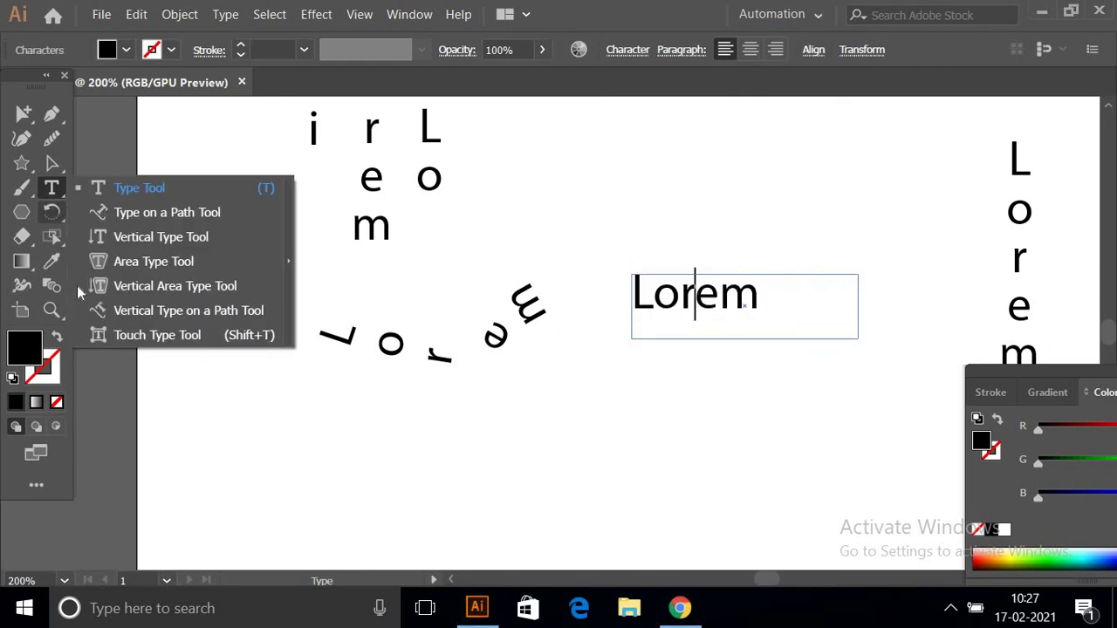
- Color the o in the horizontal Lorem green with the Touch Type tool
left_click(139, 333)
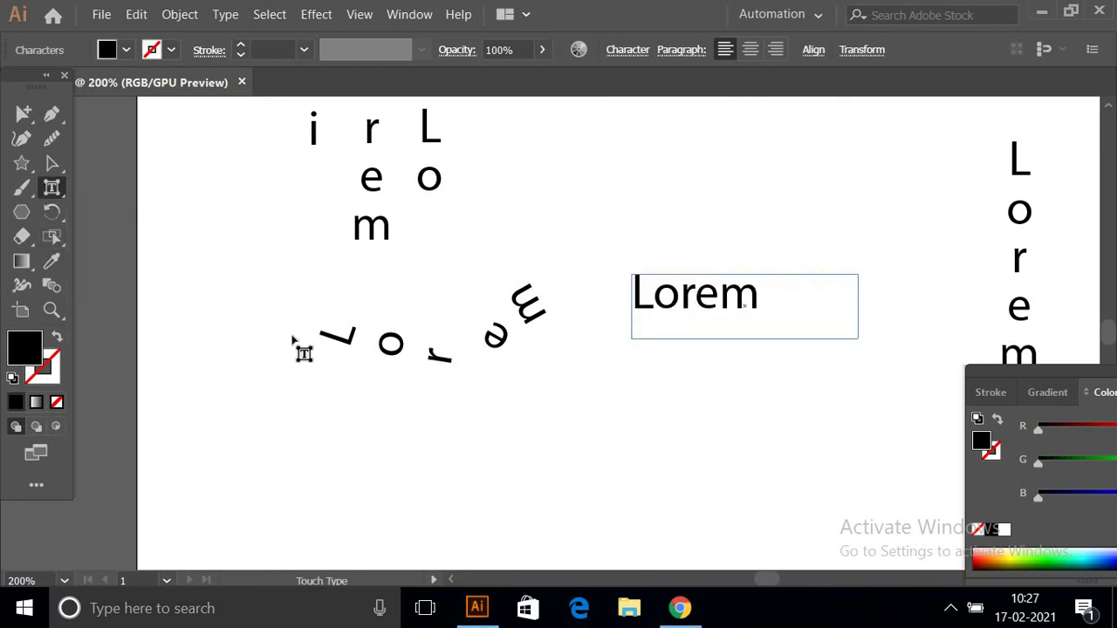
left_click(678, 302)
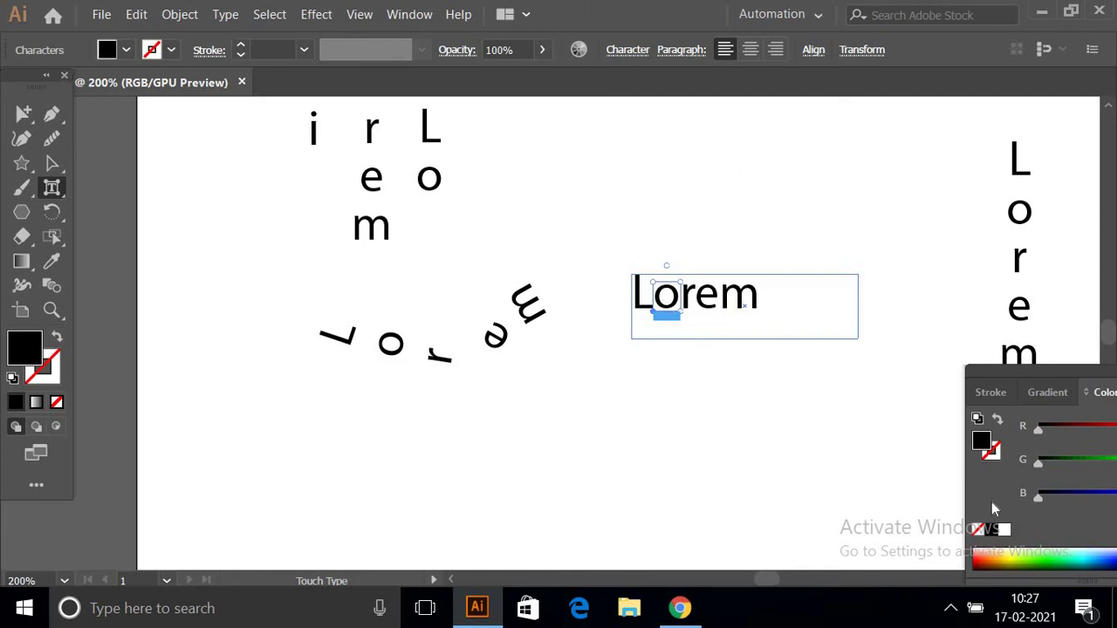
left_click(1014, 558)
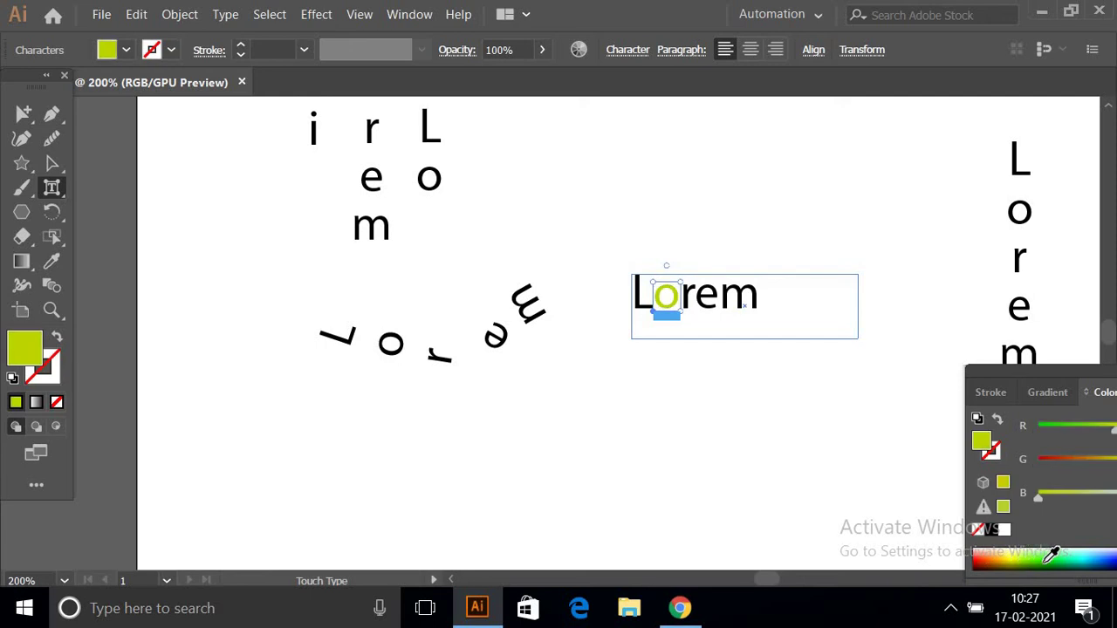
left_click(1053, 555)
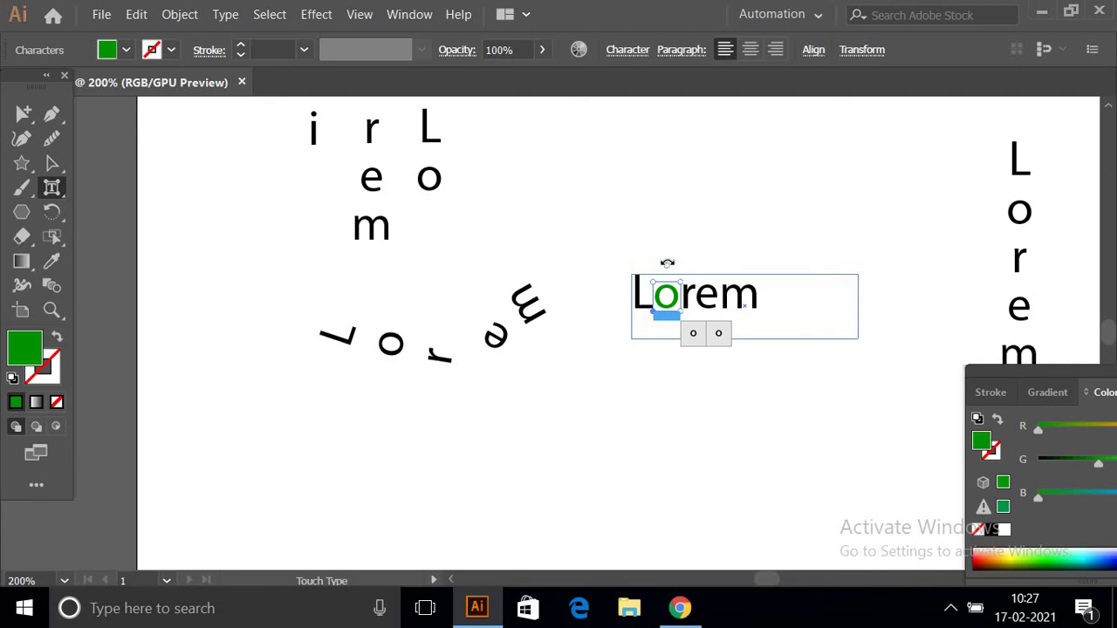
- Rotate the green o about 60 degrees and deselect it
left_click_drag(674, 266, 695, 279)
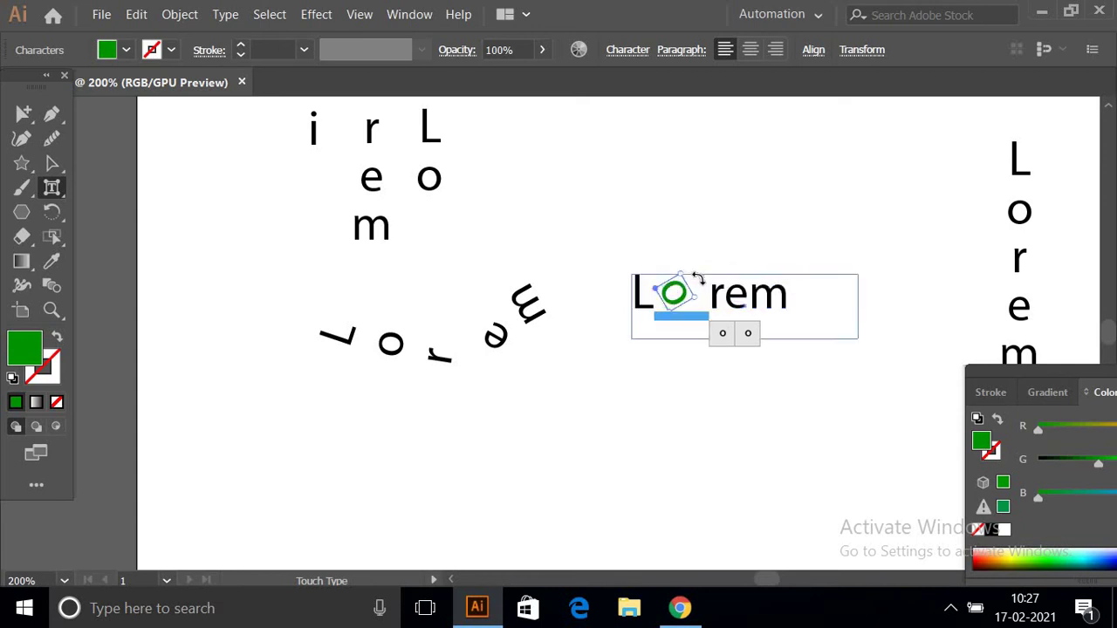
left_click(705, 232)
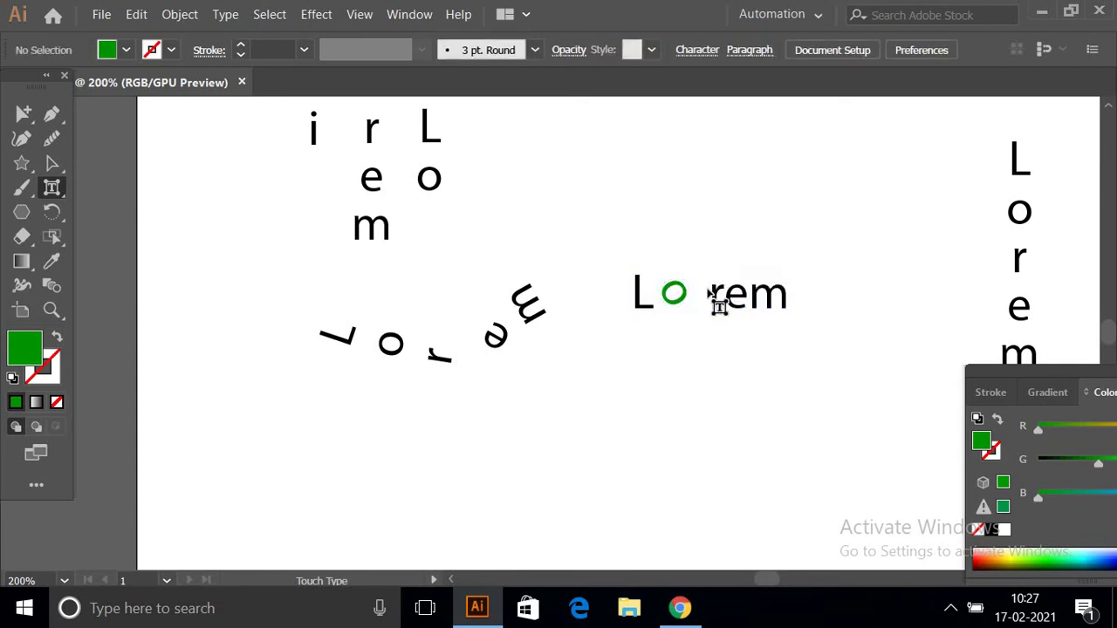
left_click(52, 193)
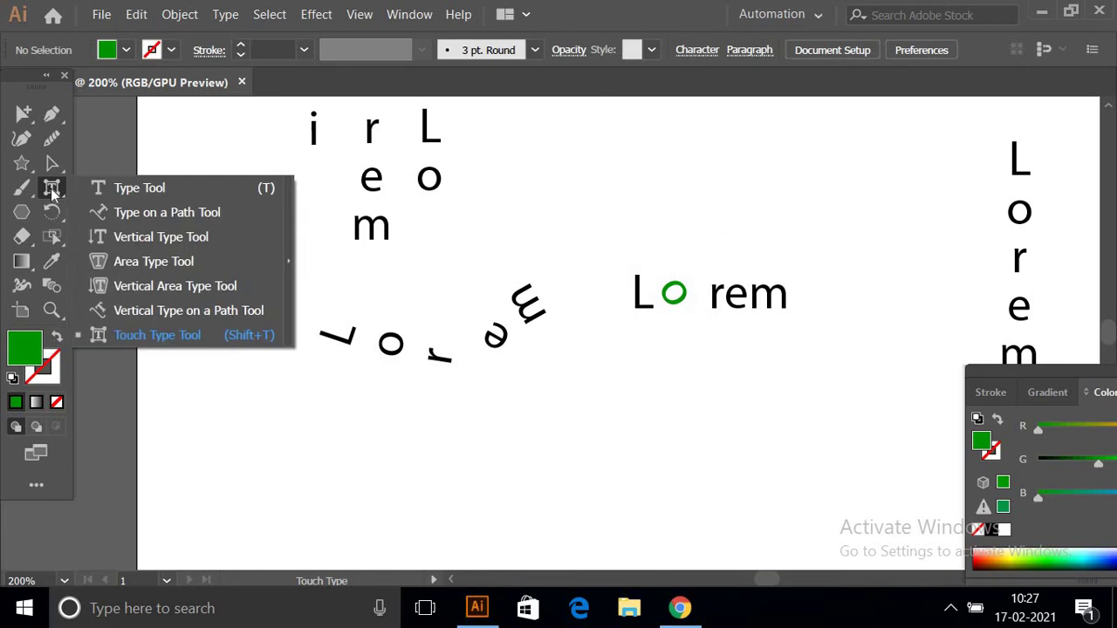
left_click(52, 193)
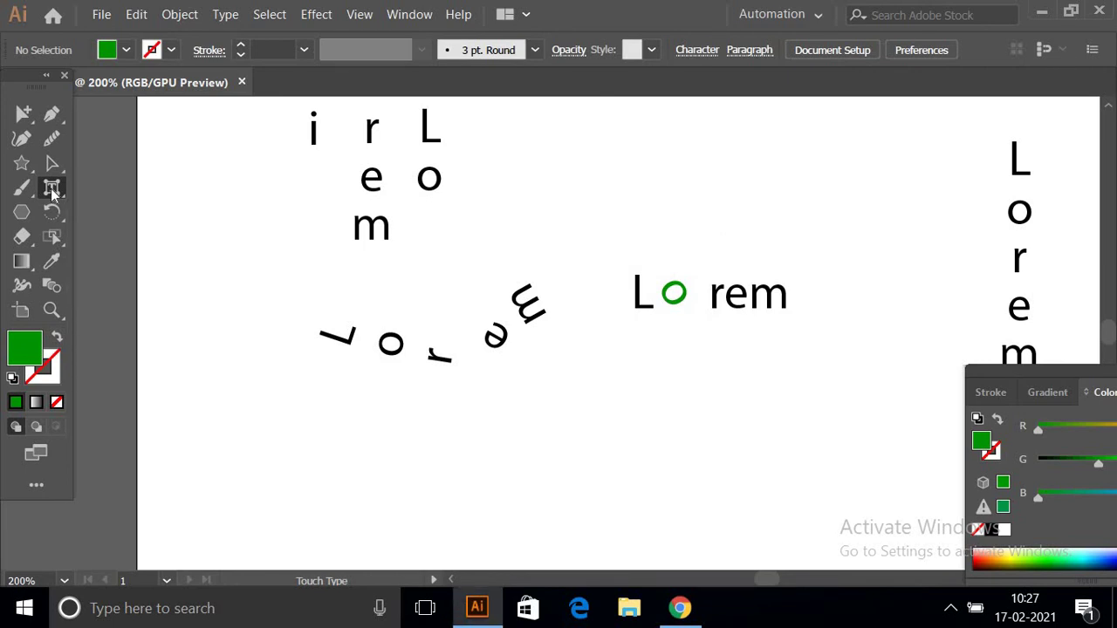